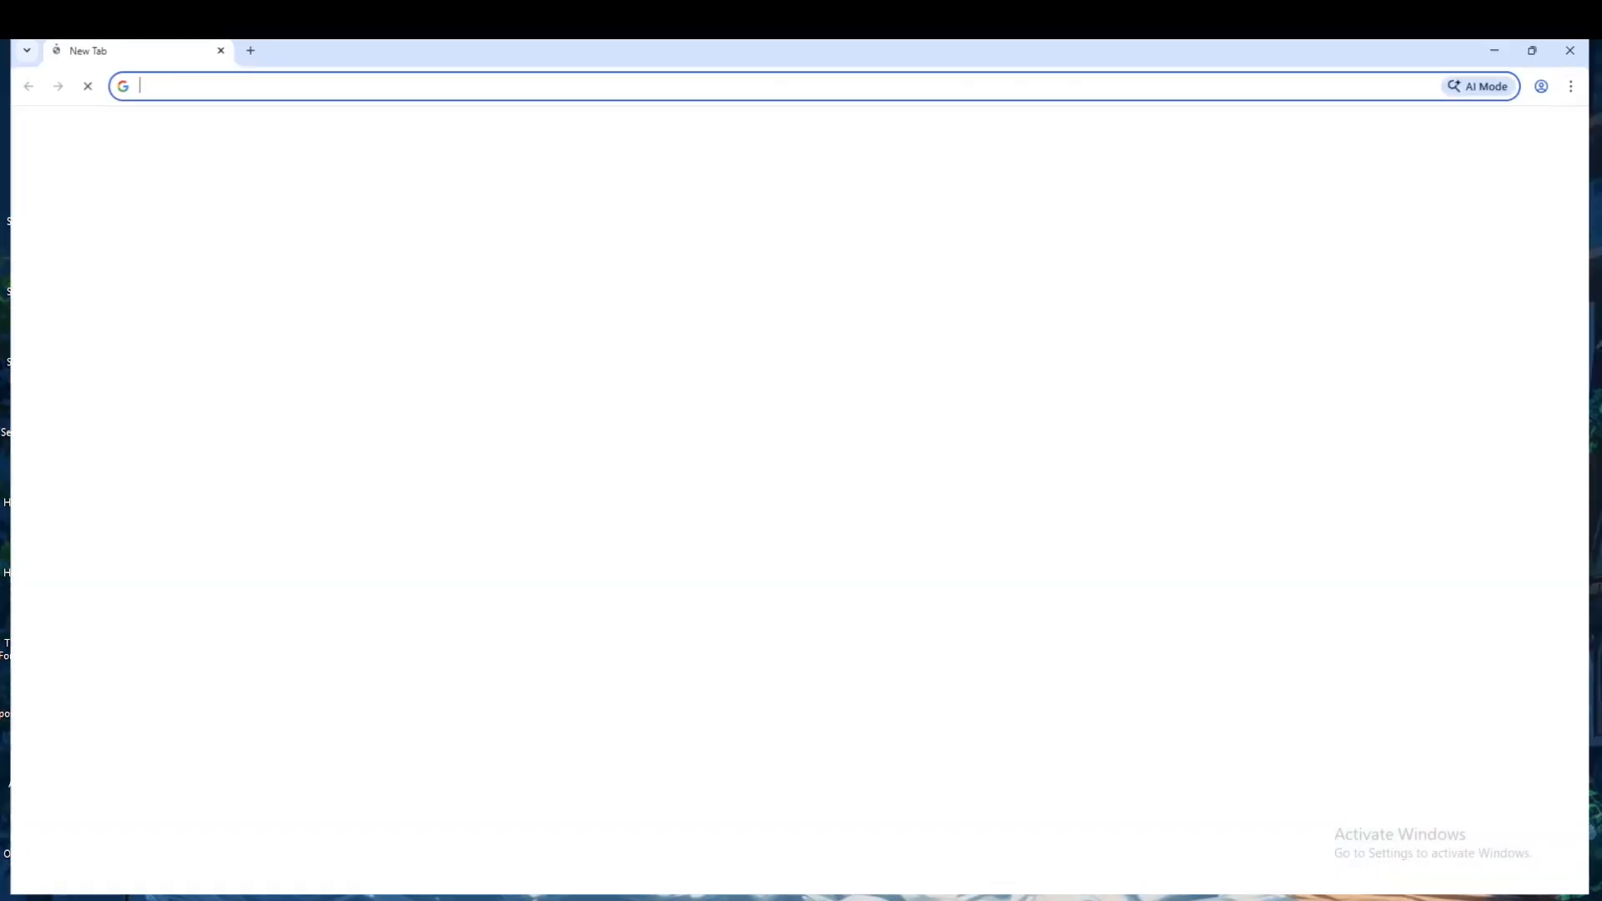
Open canva.com in the browser.
{"action": "left_click", "coordinate": [894, 92]}
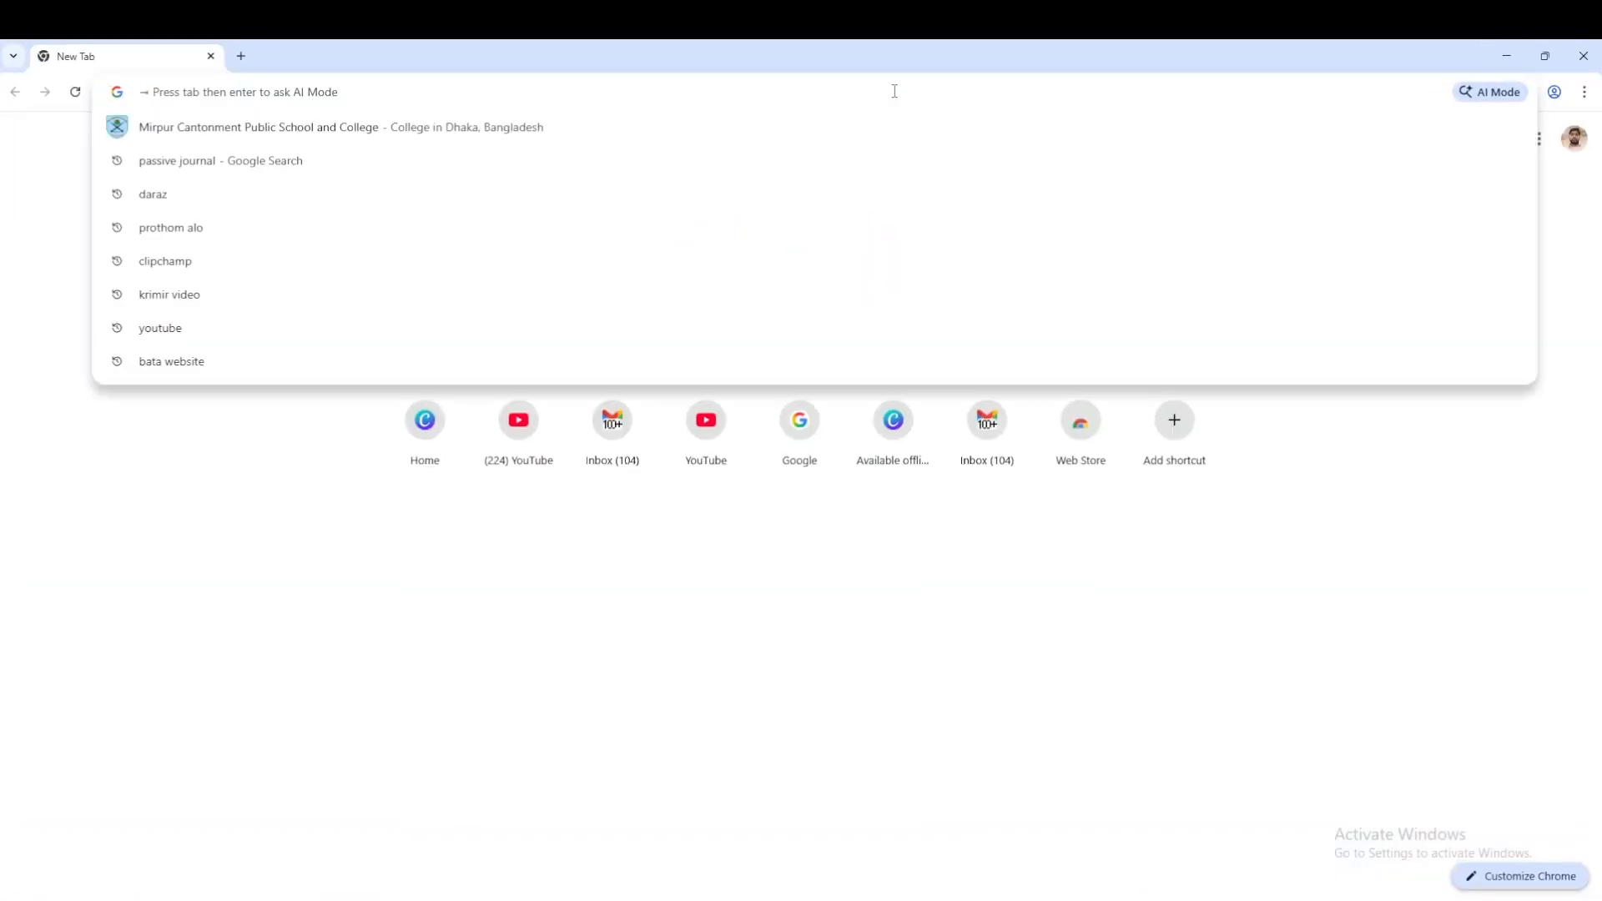
{"action": "type", "text": "canva"}
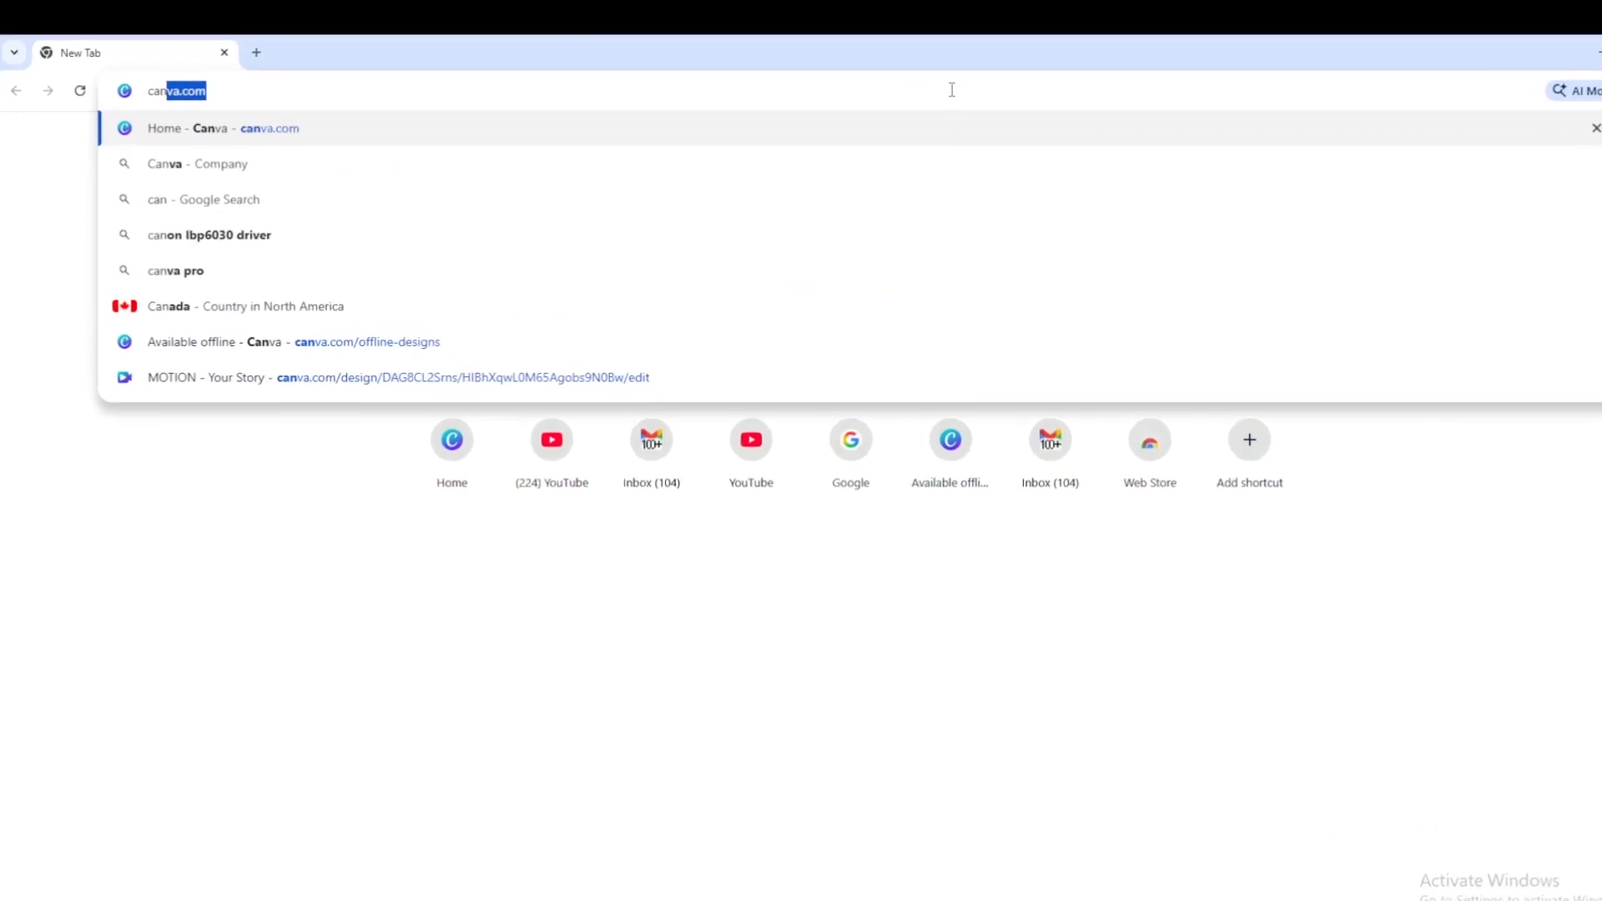
{"action": "type", "text": ".com"}
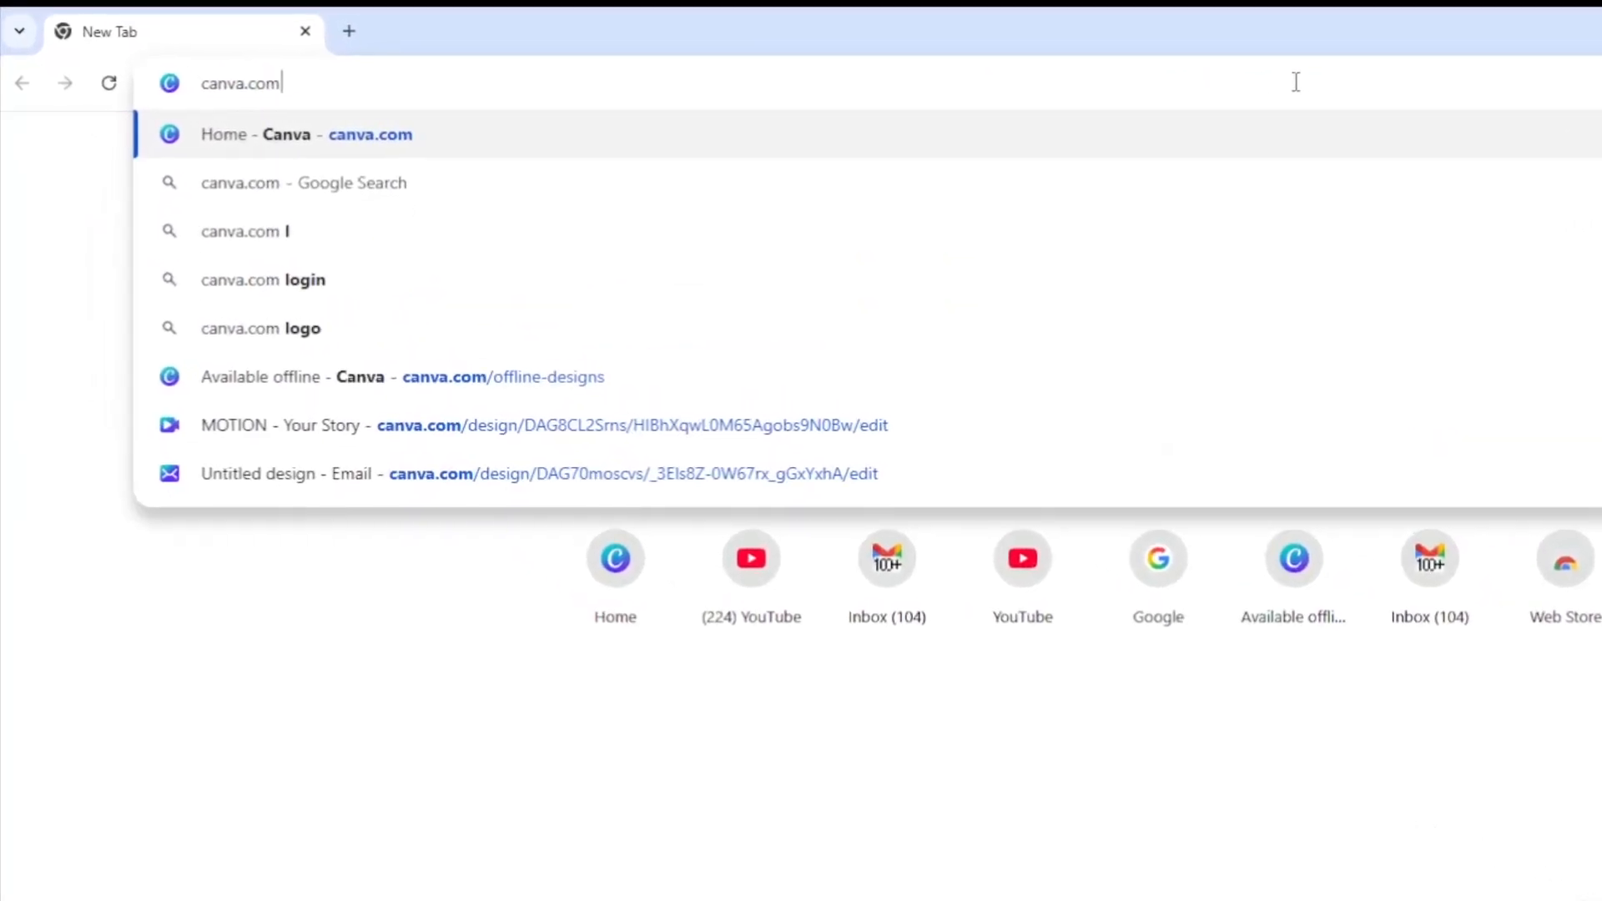
{"action": "key", "text": "Return"}
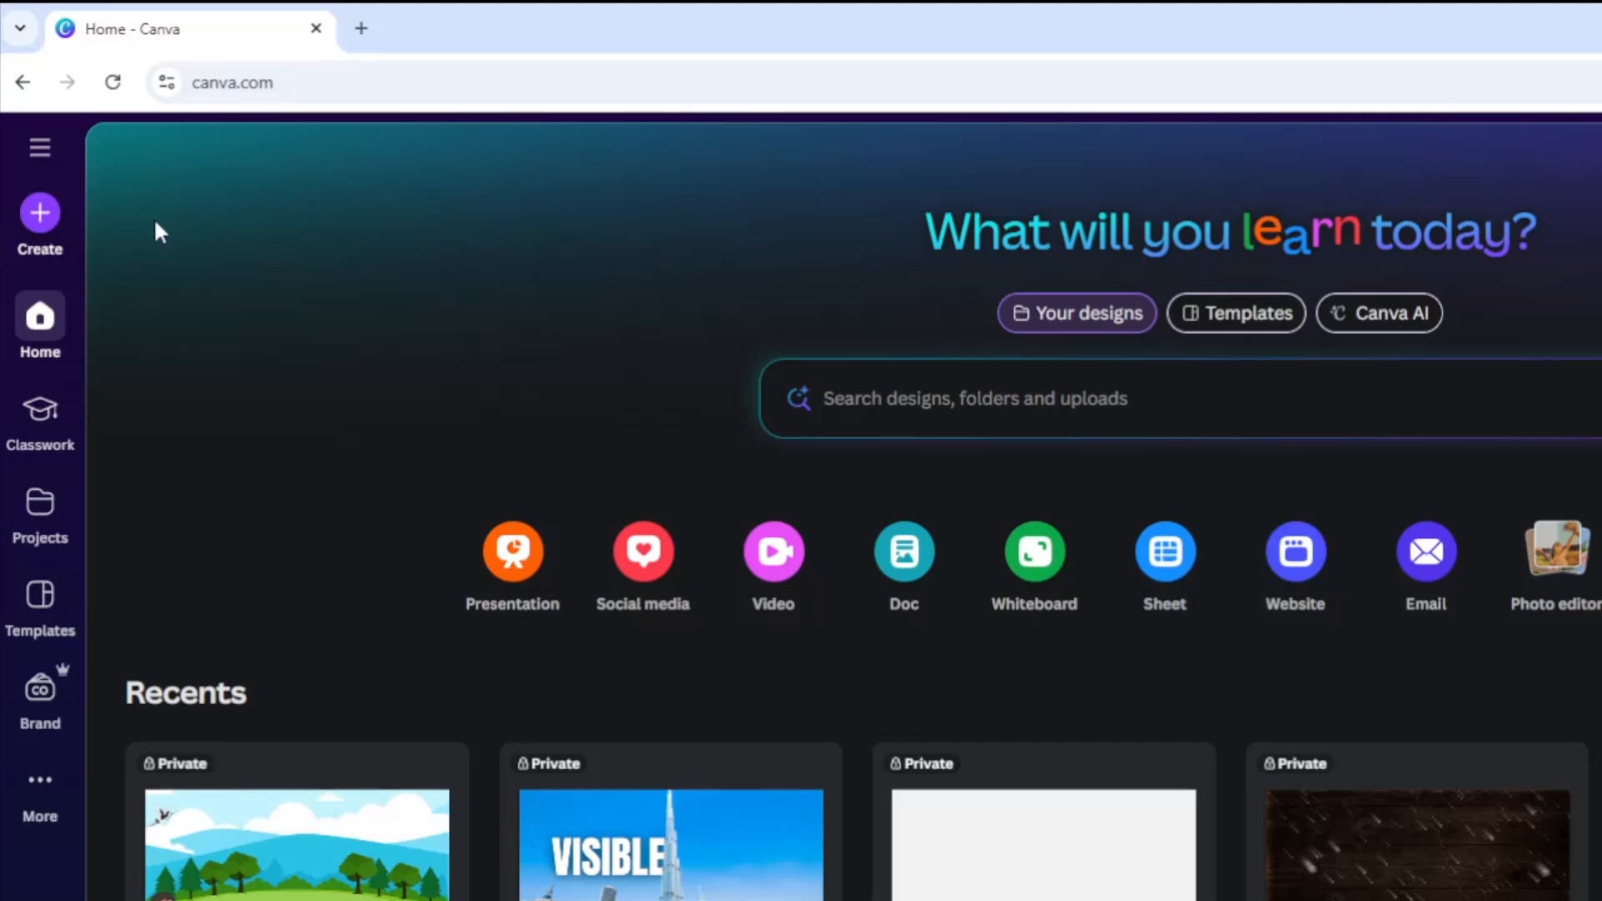
Create a new landscape video design (1920 × 1080 px).
{"action": "left_click", "coordinate": [42, 215]}
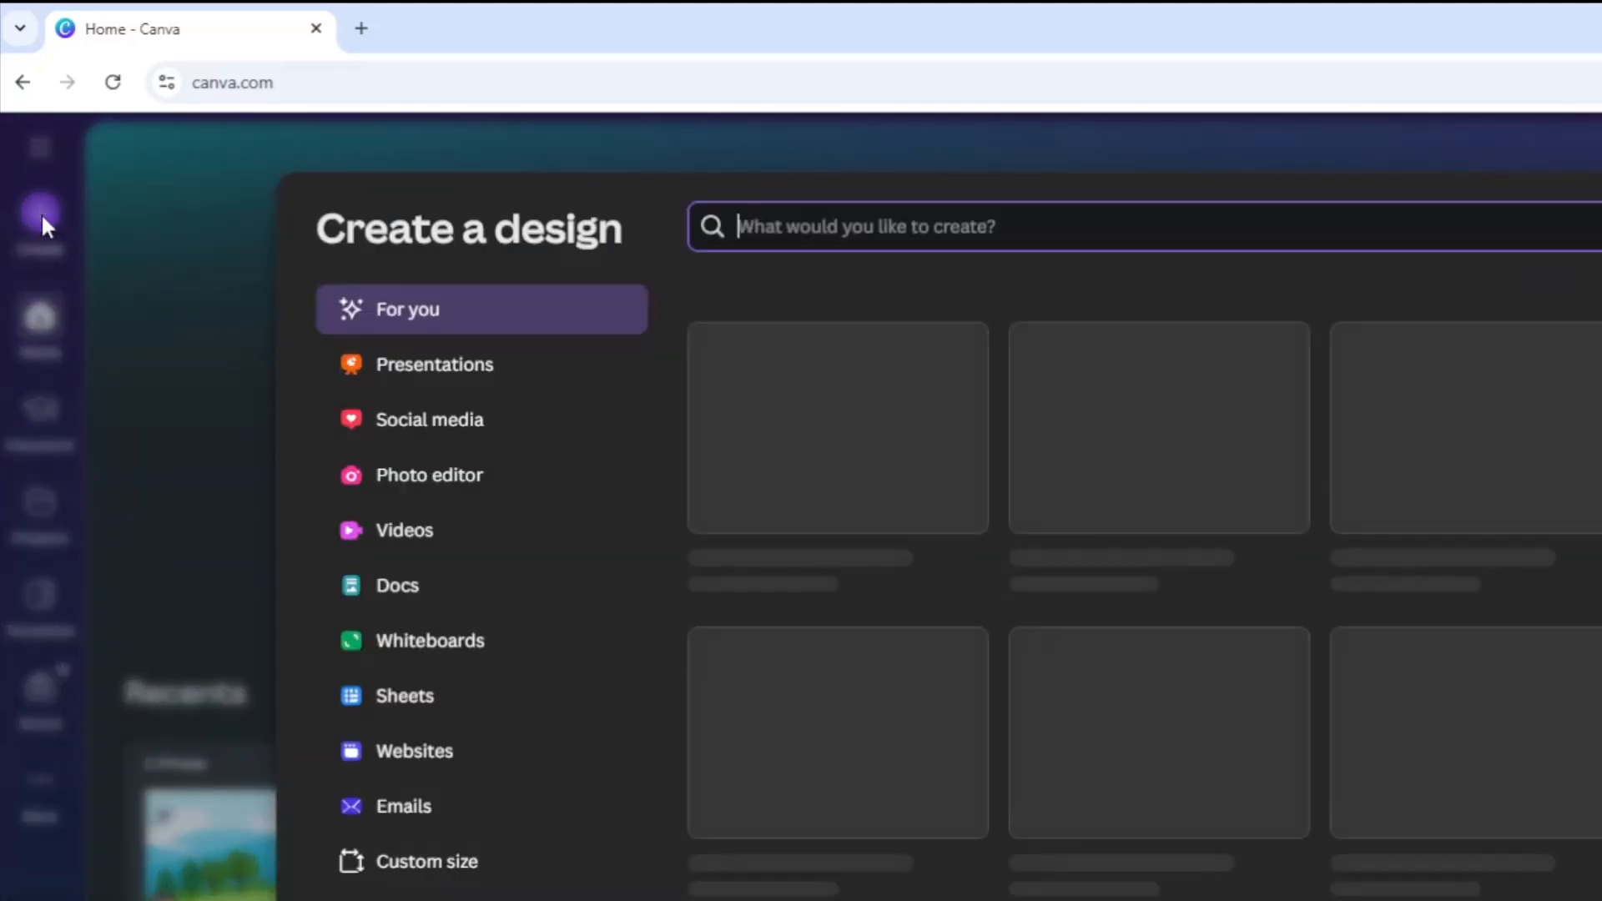
{"action": "left_click", "coordinate": [408, 547]}
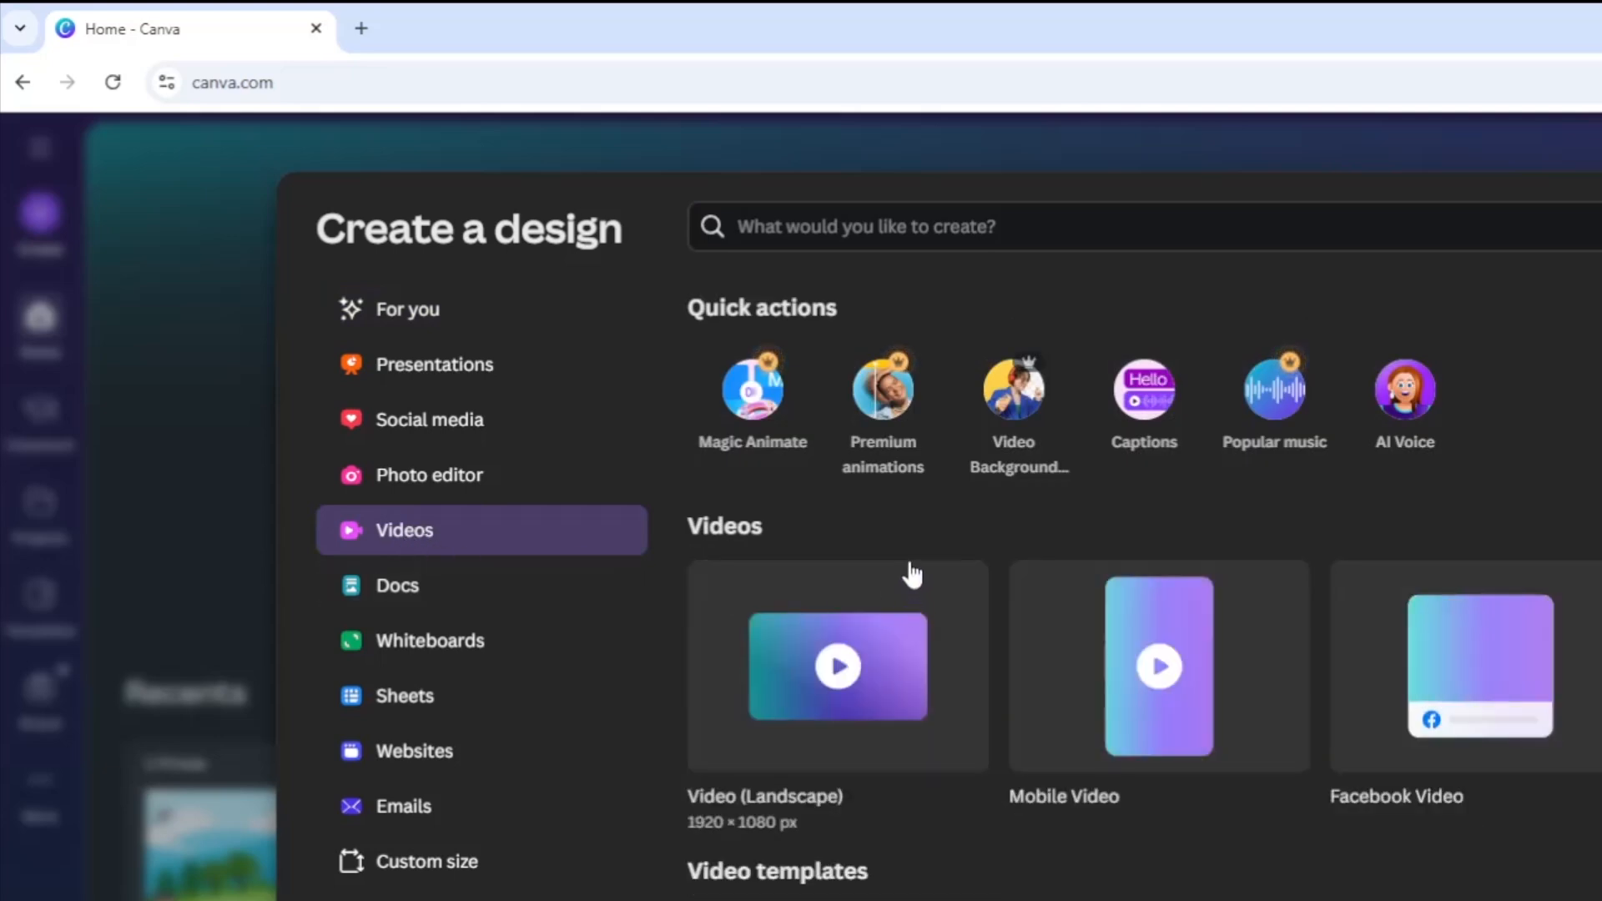
{"action": "left_click", "coordinate": [825, 799]}
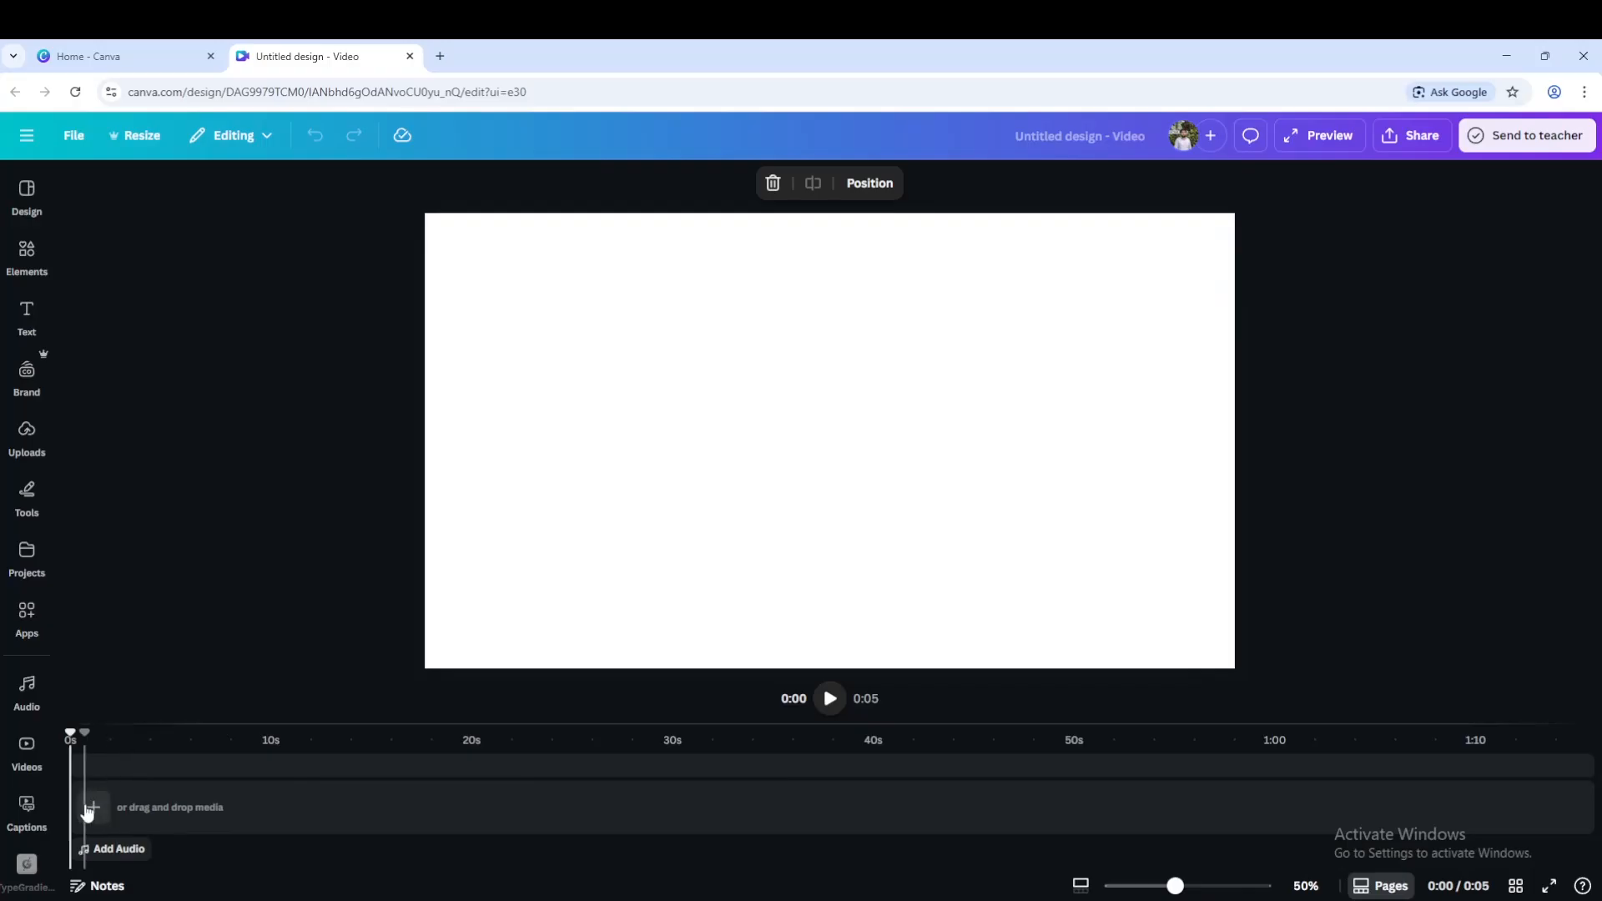
Add a blank page to the video timeline and return the playhead to the start.
{"action": "left_click", "coordinate": [95, 802]}
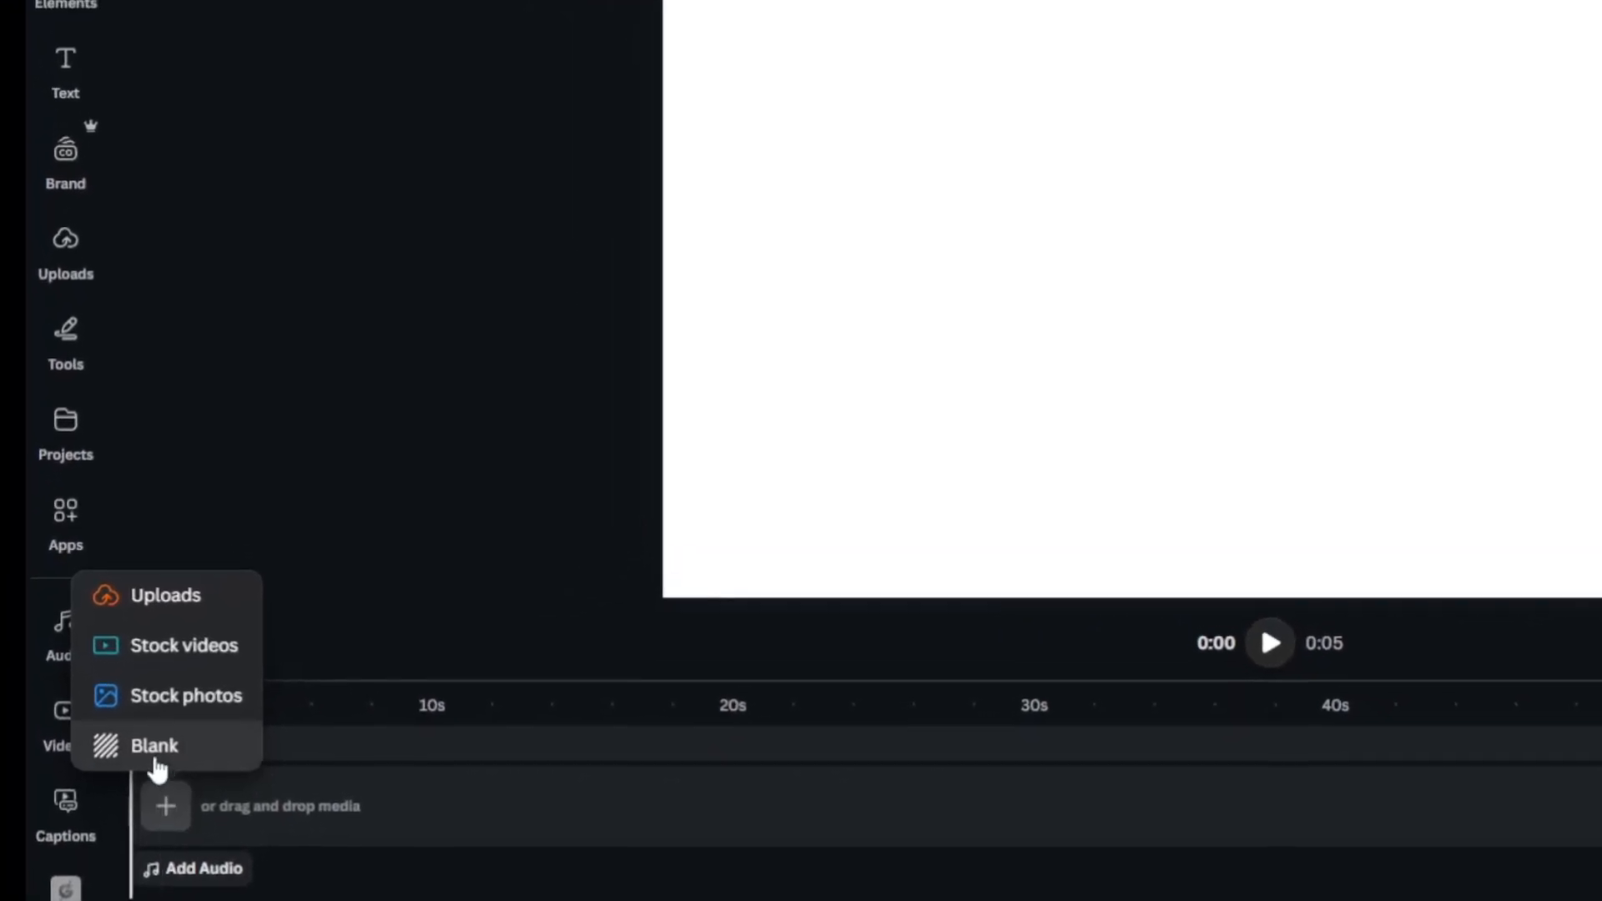
{"action": "left_click", "coordinate": [156, 751]}
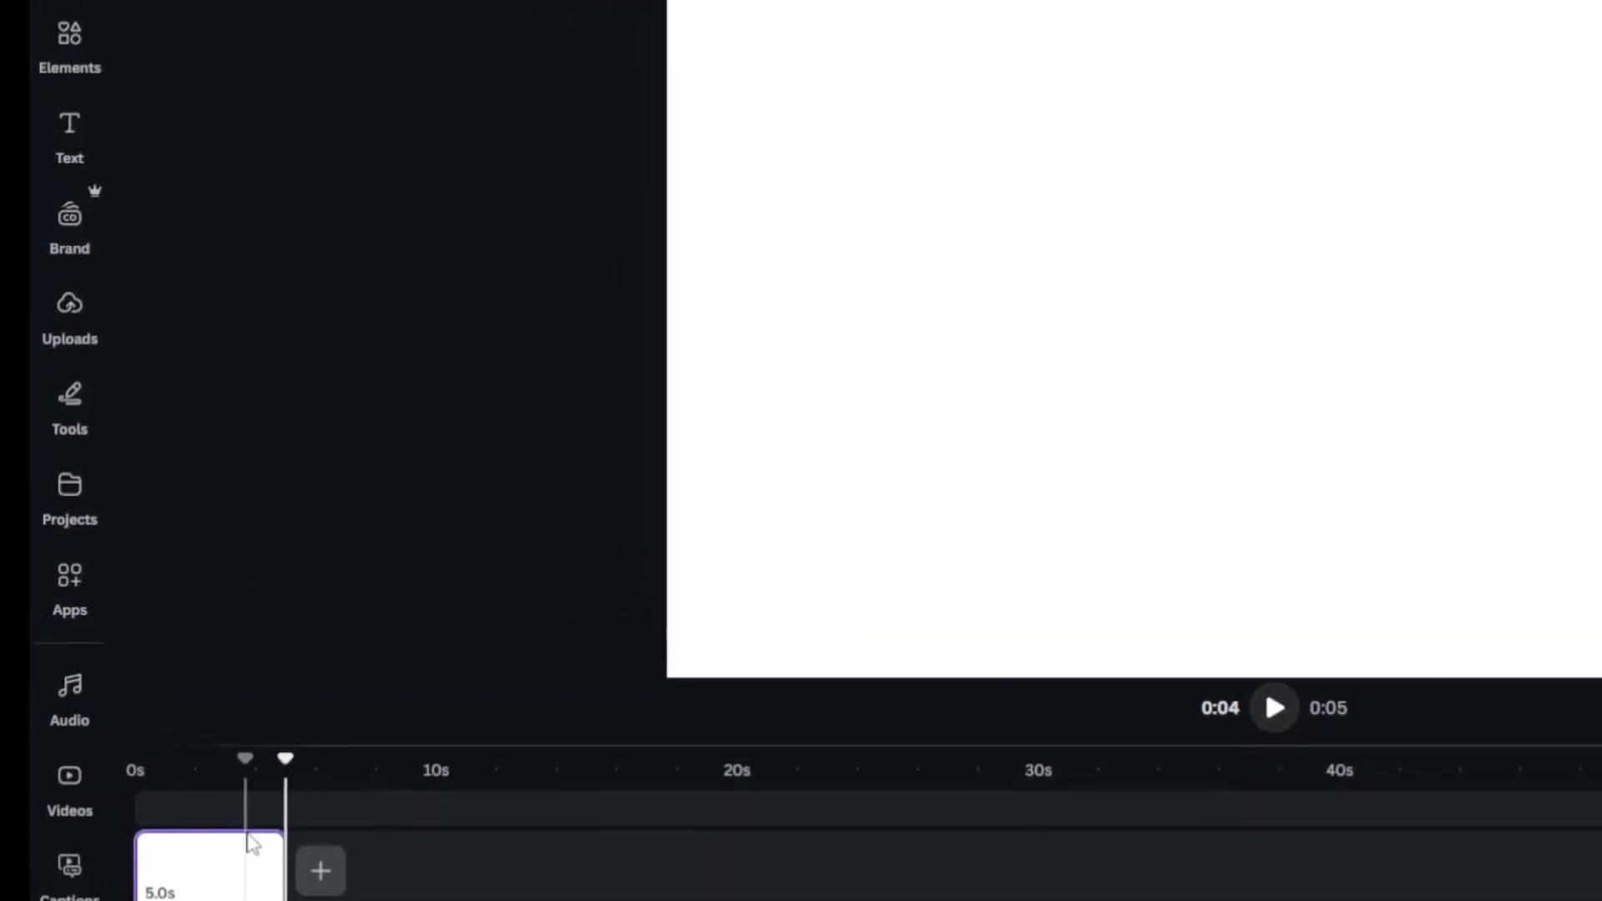
{"action": "left_click_drag", "start_coordinate": [285, 758], "coordinate": [135, 770]}
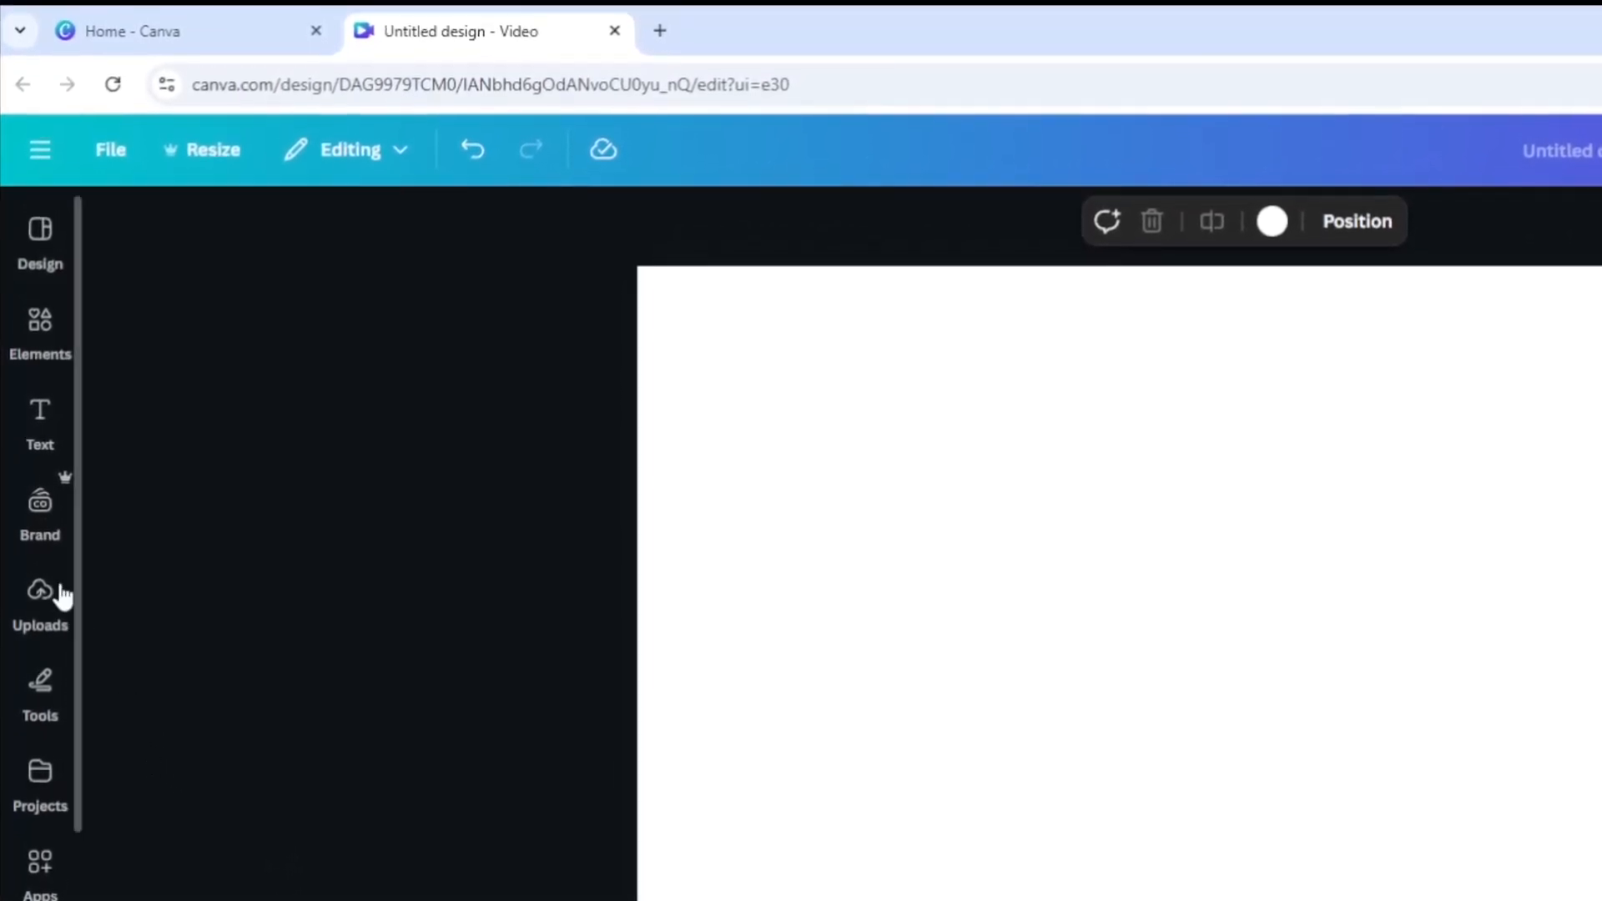
Search elements for "thailand night" photos and add the night city skyline photo to the page.
{"action": "left_click", "coordinate": [40, 417]}
{"action": "left_click", "coordinate": [43, 327]}
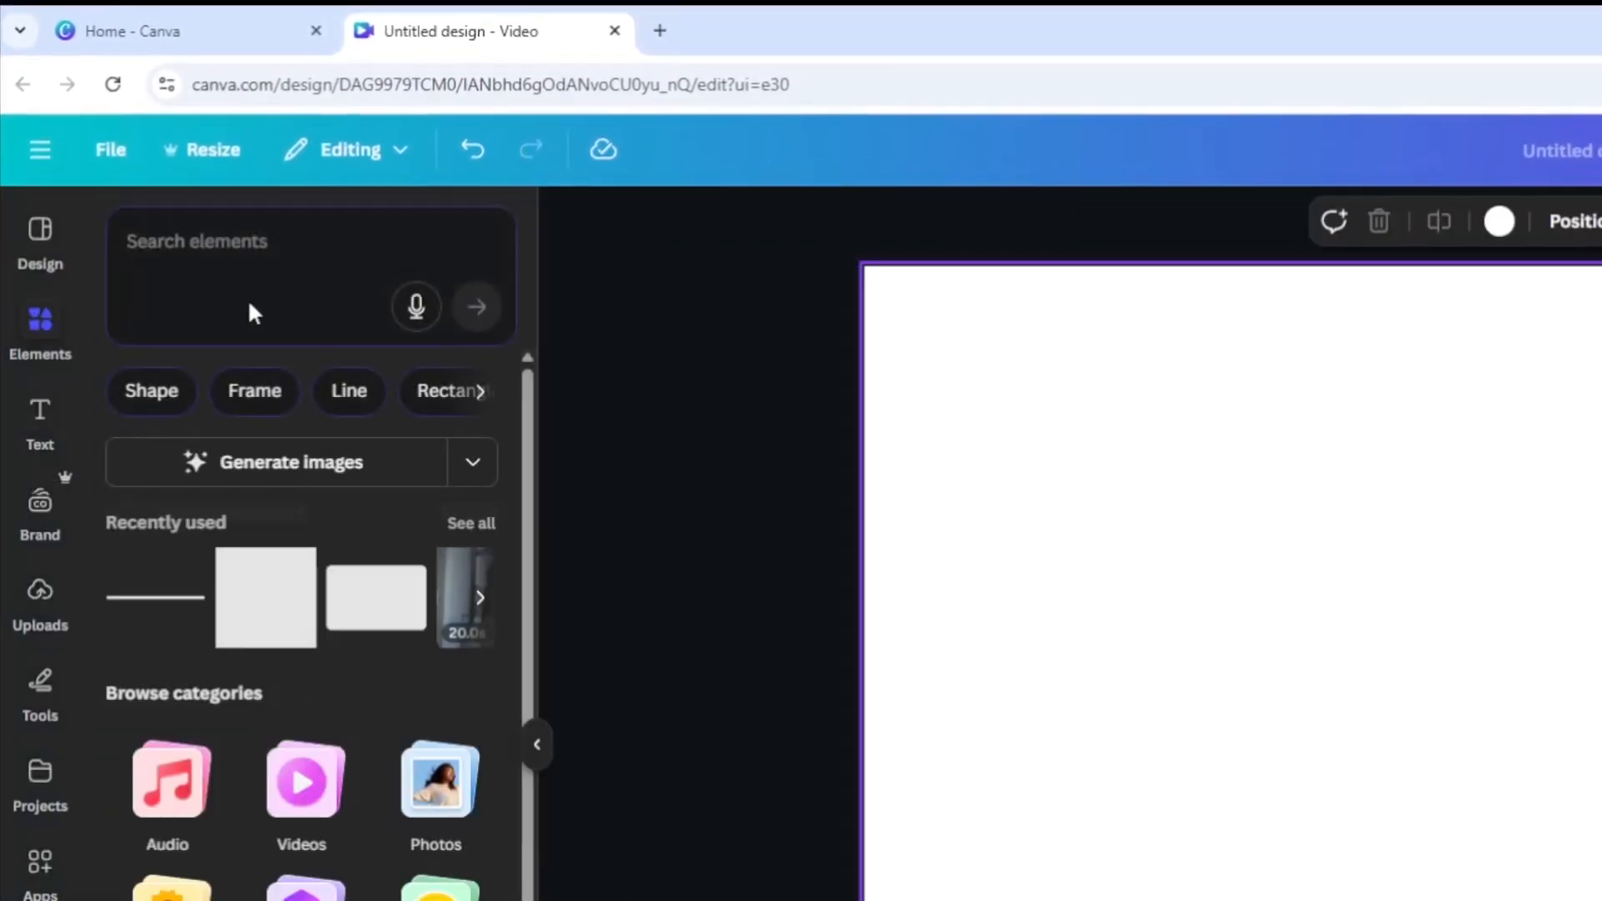
{"action": "left_click", "coordinate": [207, 245]}
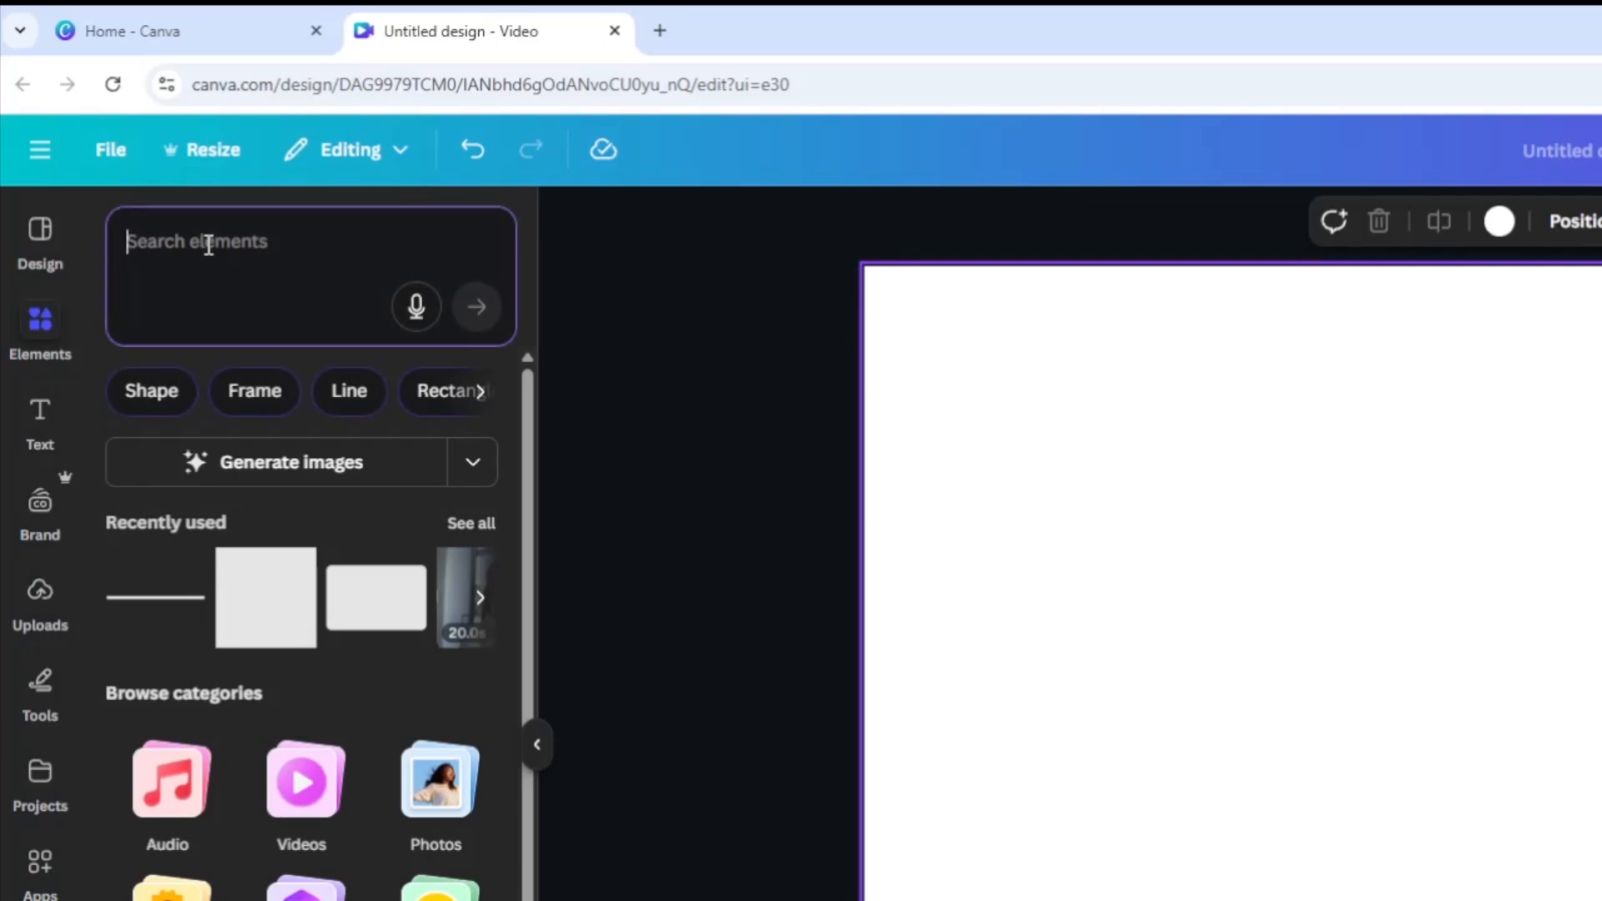
{"action": "type", "text": "tha"}
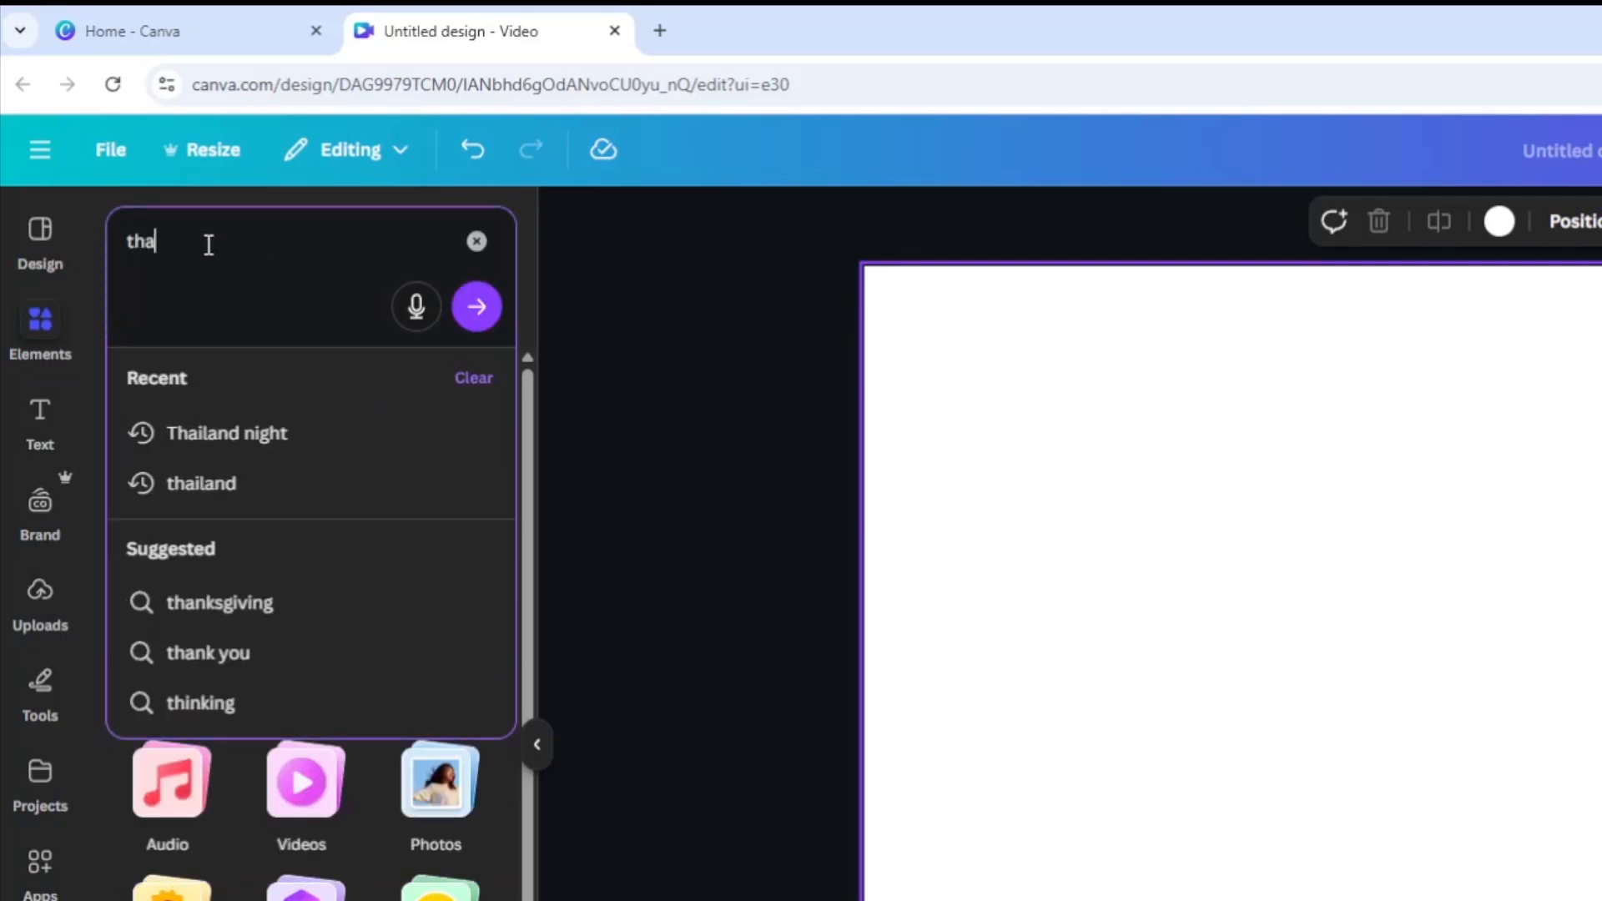
{"action": "type", "text": "iland"}
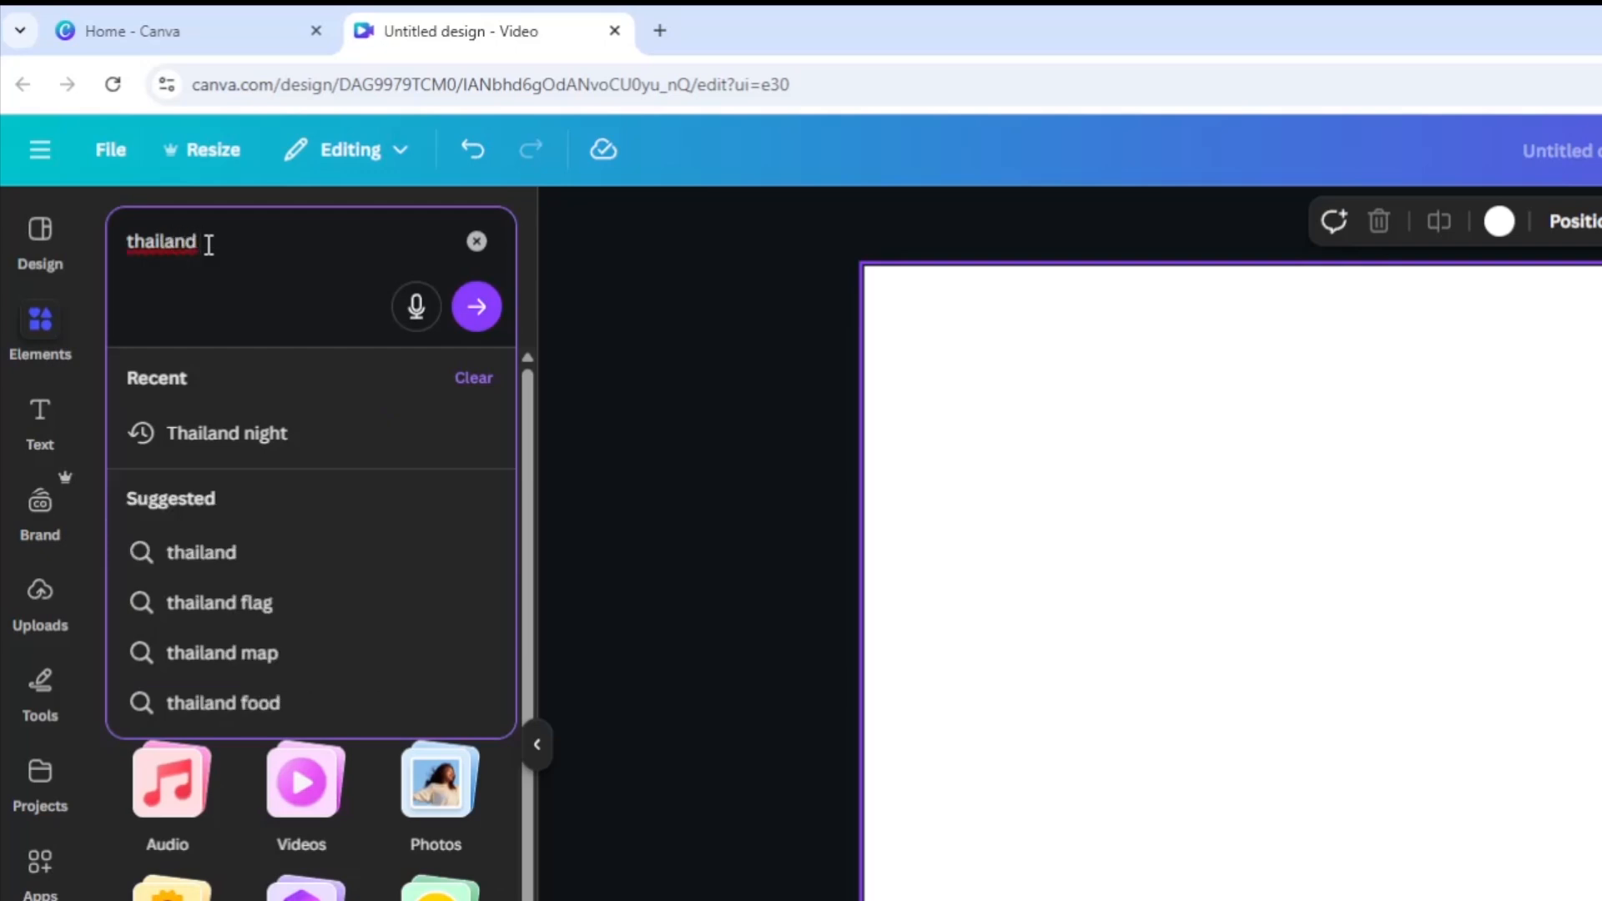
{"action": "type", "text": " night"}
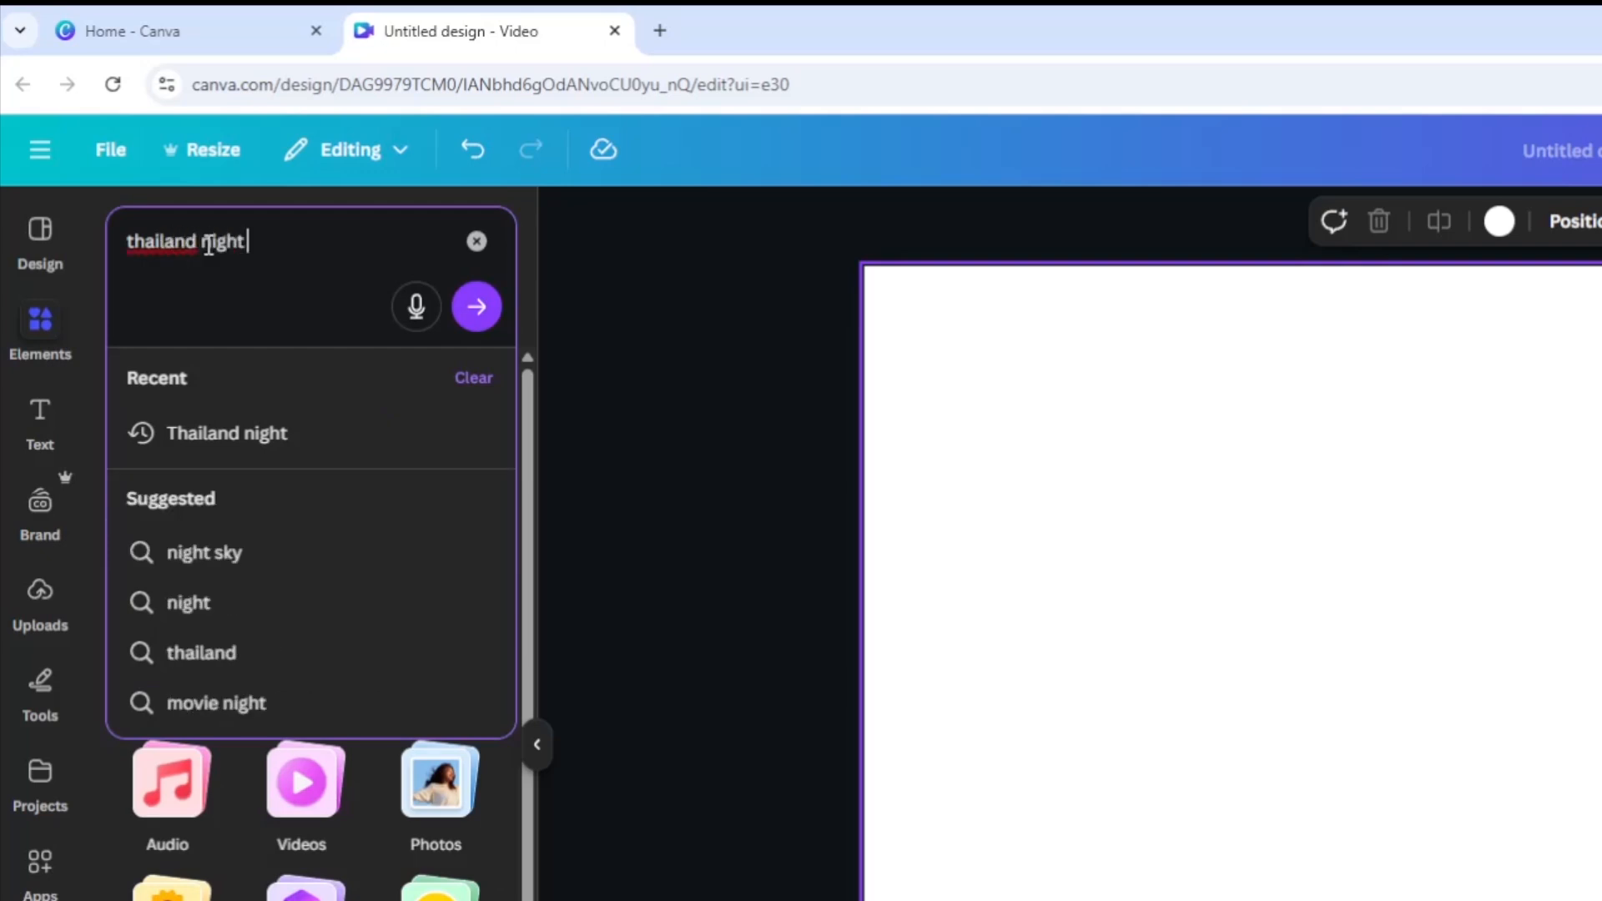
{"action": "key", "text": "Return"}
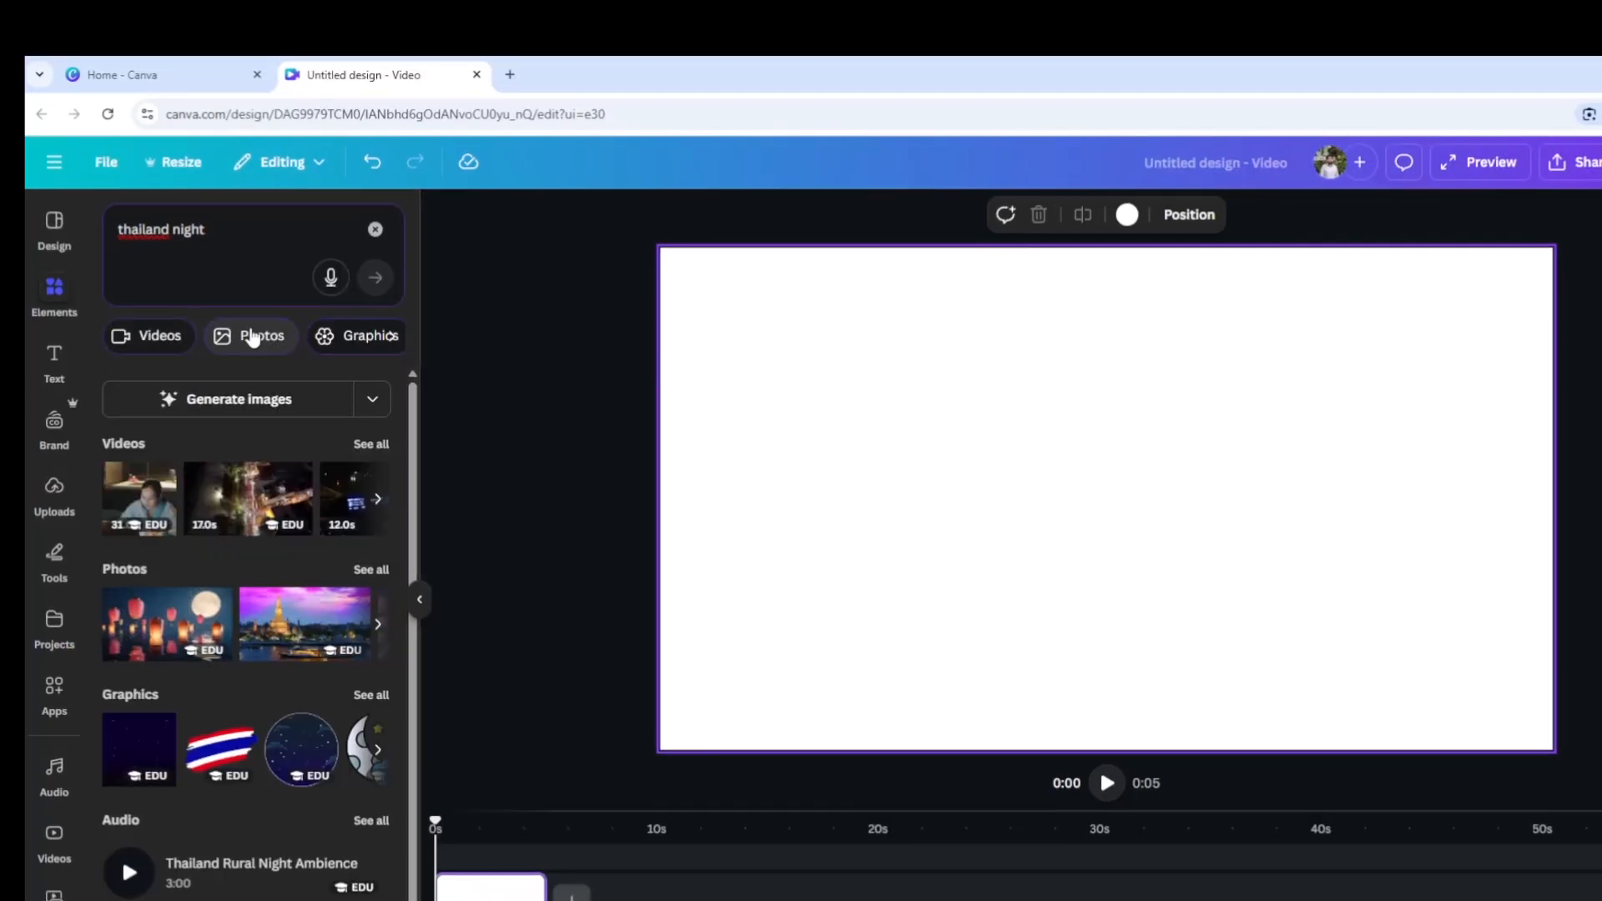
{"action": "left_click", "coordinate": [254, 391]}
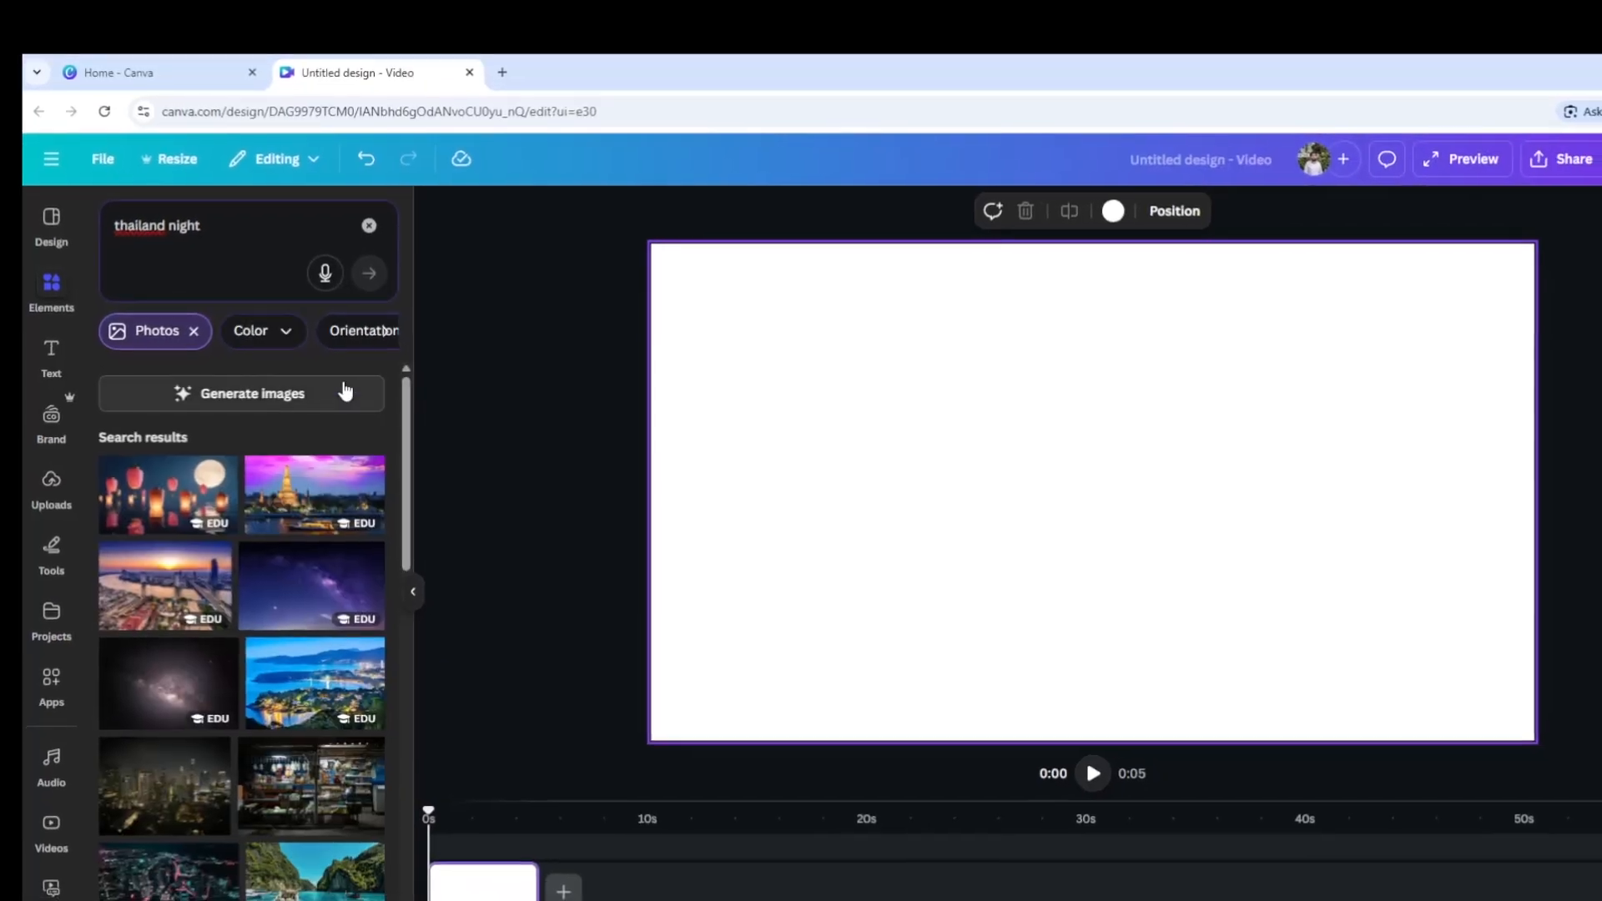
{"action": "left_click_drag", "start_coordinate": [406, 402], "coordinate": [394, 472]}
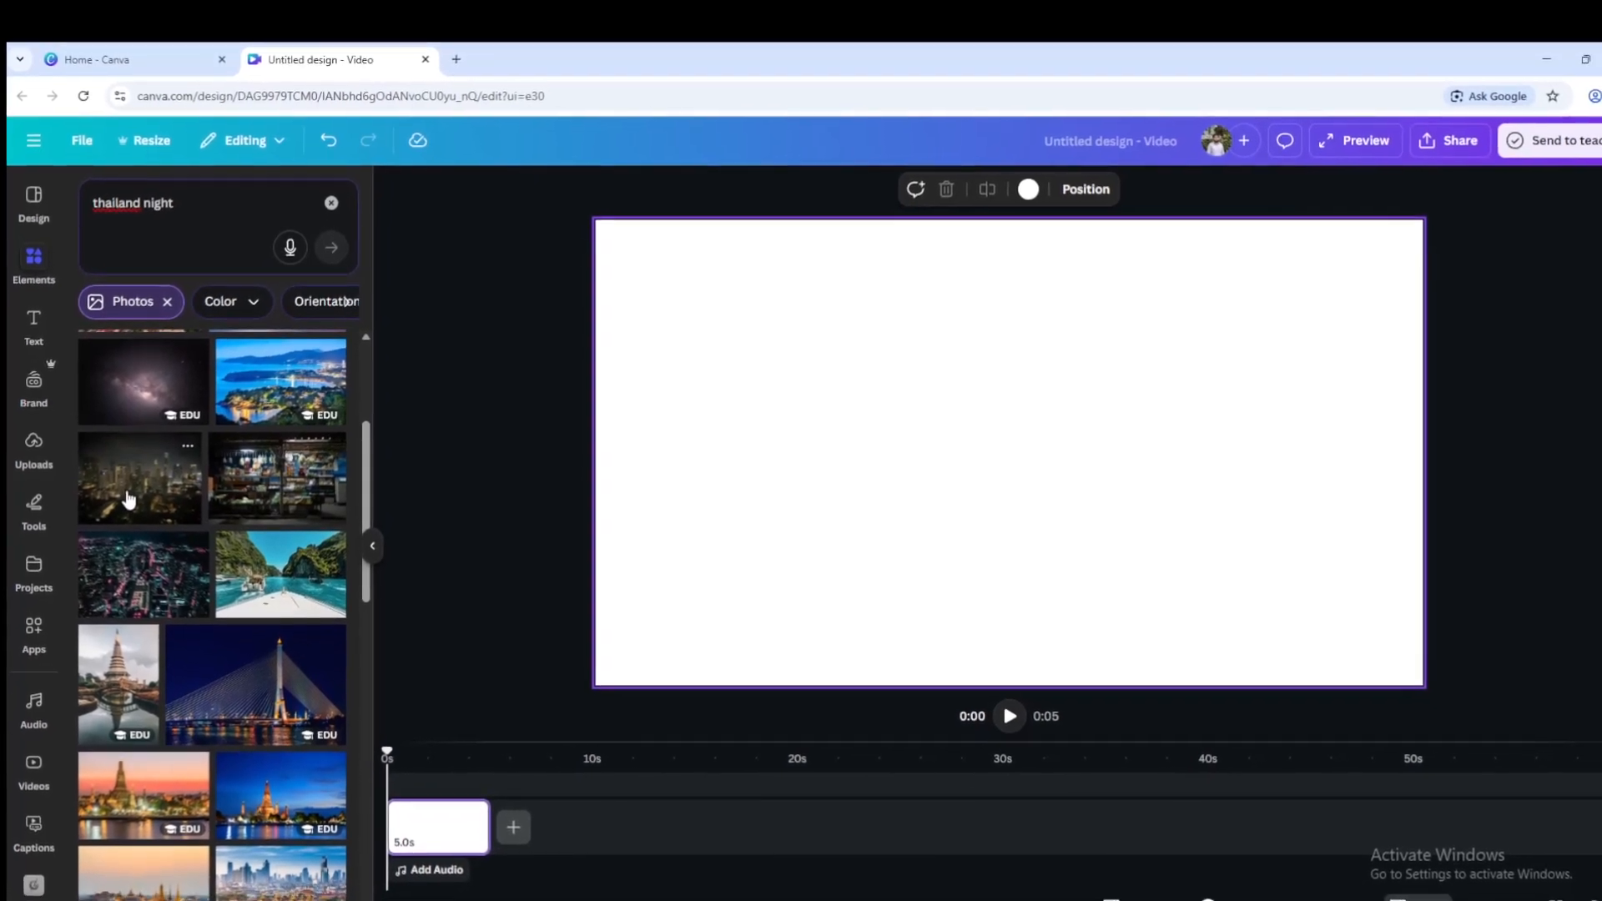
{"action": "left_click", "coordinate": [128, 499]}
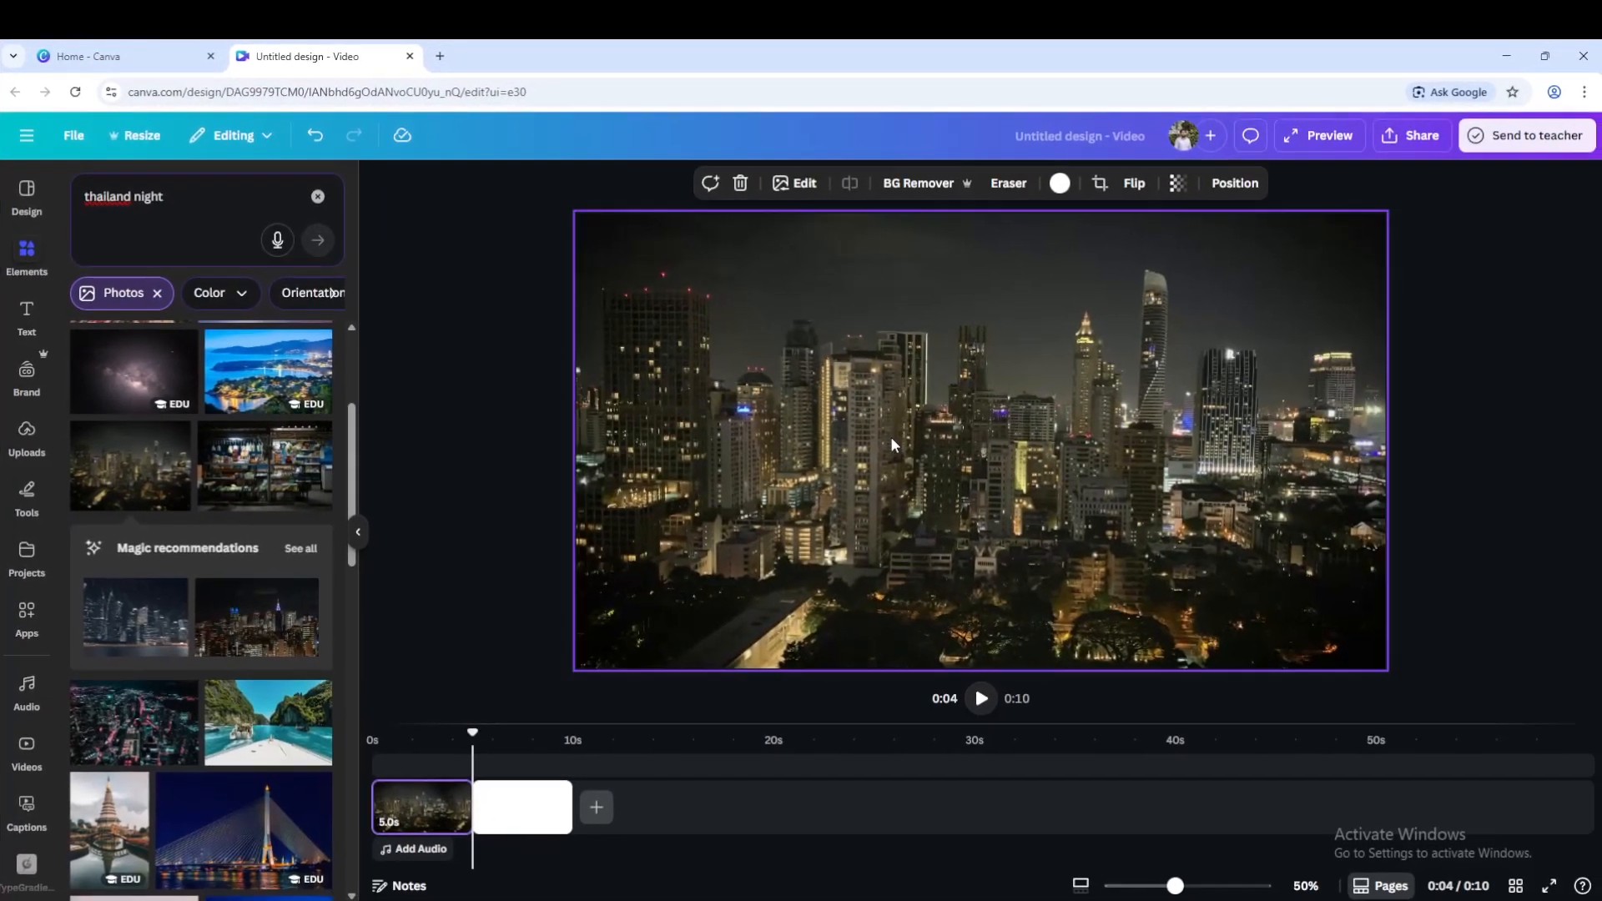
Detach the skyline photo from the page background and resize it to fill the whole frame.
{"action": "right_click", "coordinate": [891, 444]}
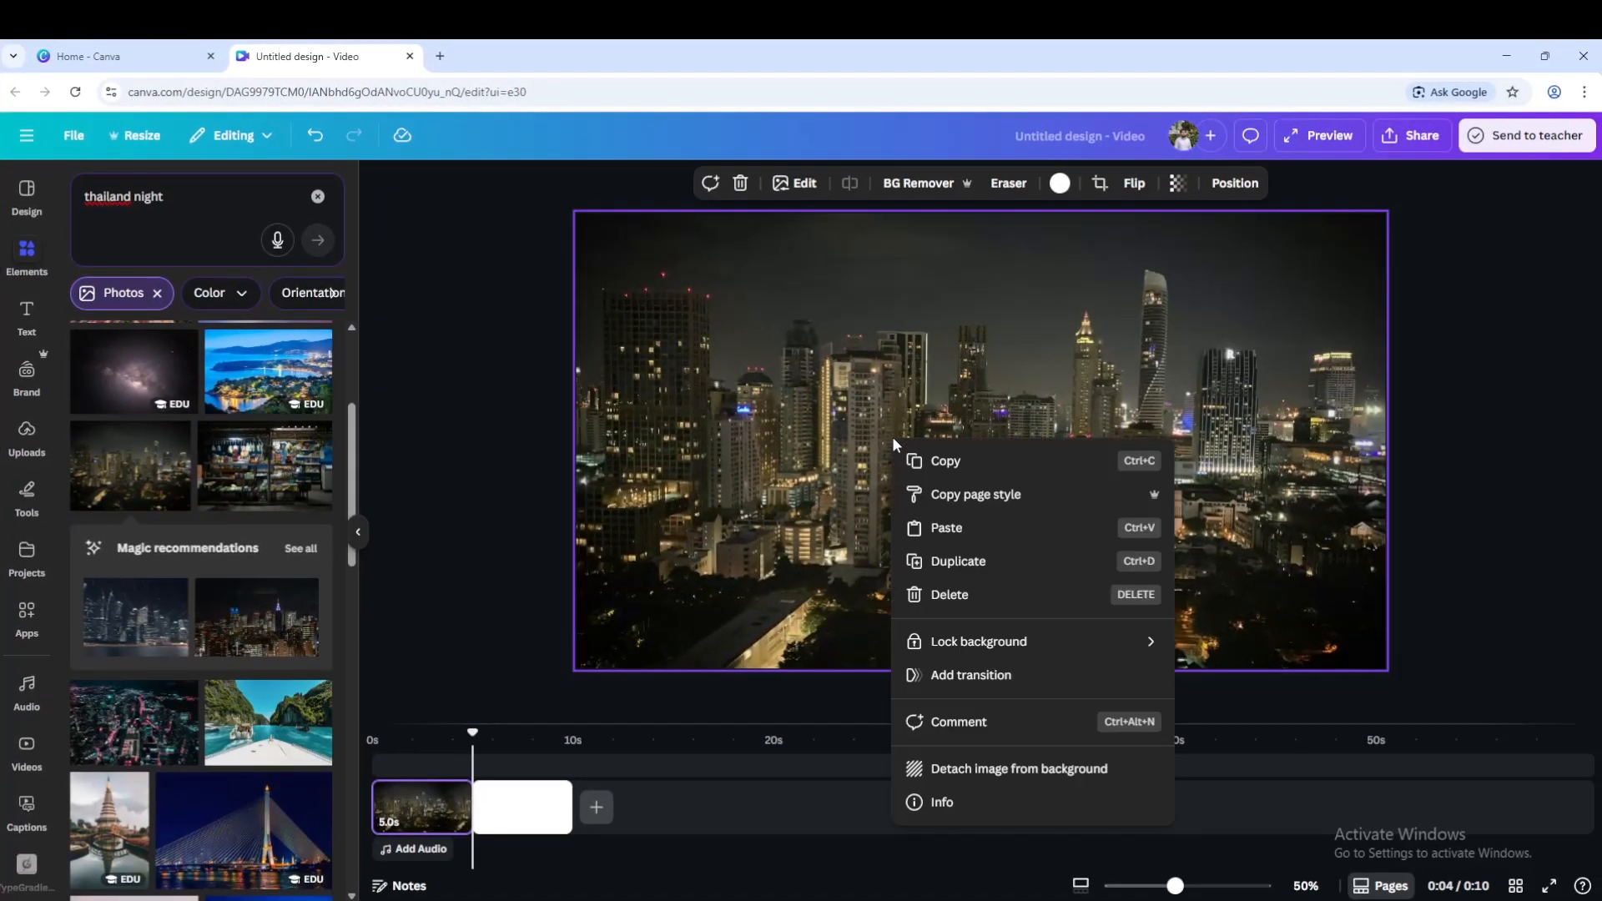
{"action": "left_click", "coordinate": [1021, 778]}
{"action": "left_click_drag", "start_coordinate": [963, 422], "coordinate": [802, 377]}
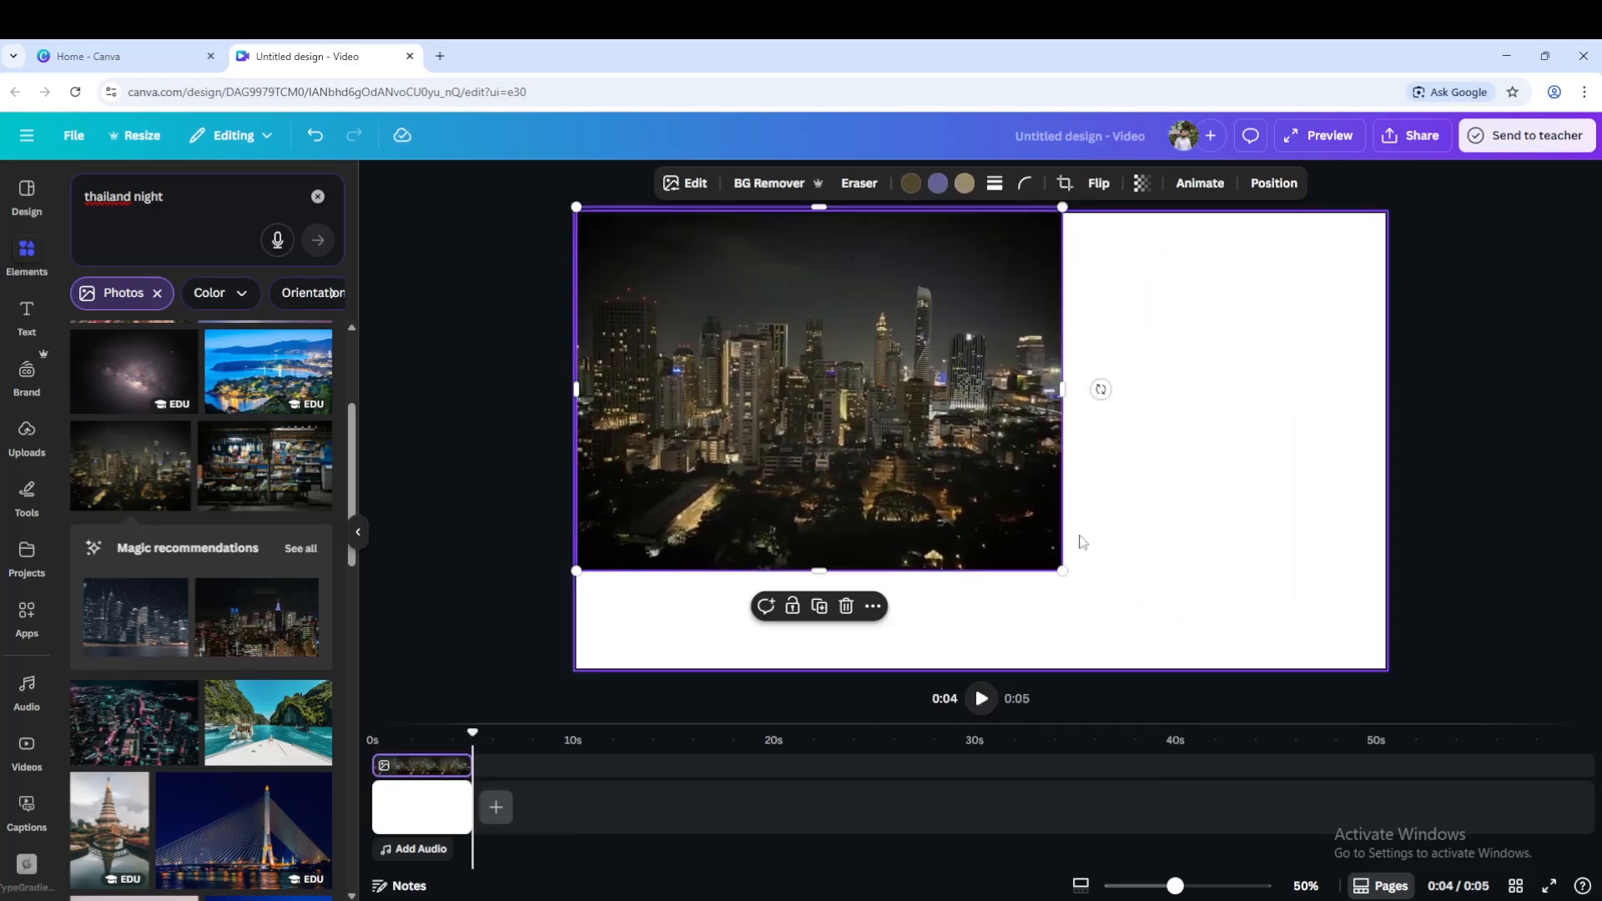
{"action": "left_click_drag", "start_coordinate": [1062, 571], "coordinate": [1517, 643]}
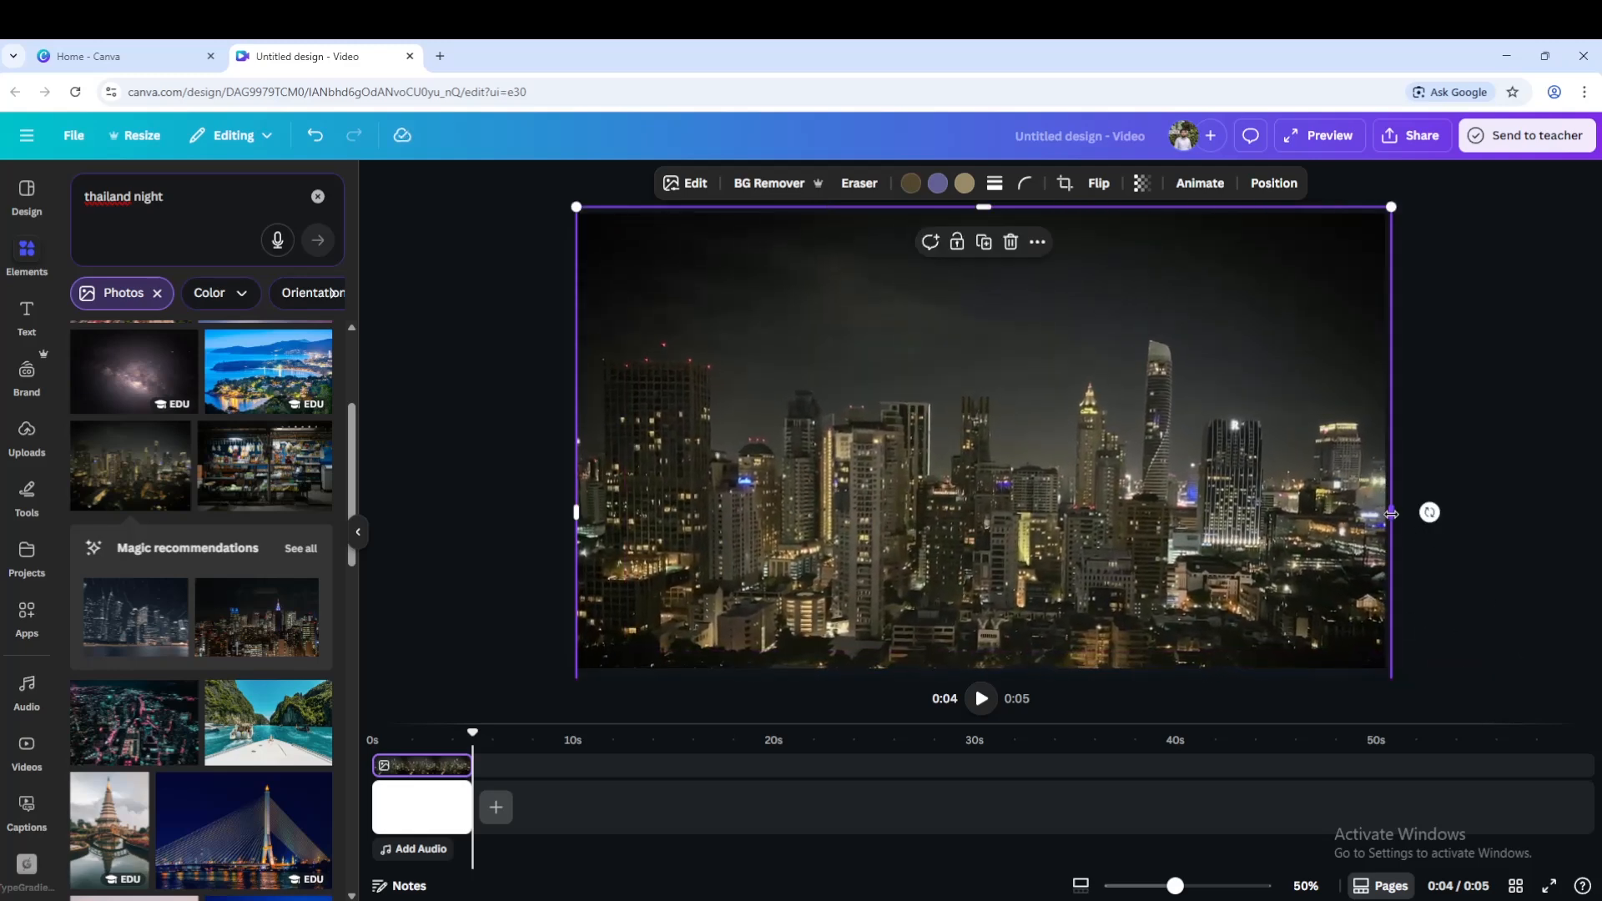
{"action": "left_click_drag", "start_coordinate": [1391, 514], "coordinate": [1386, 514]}
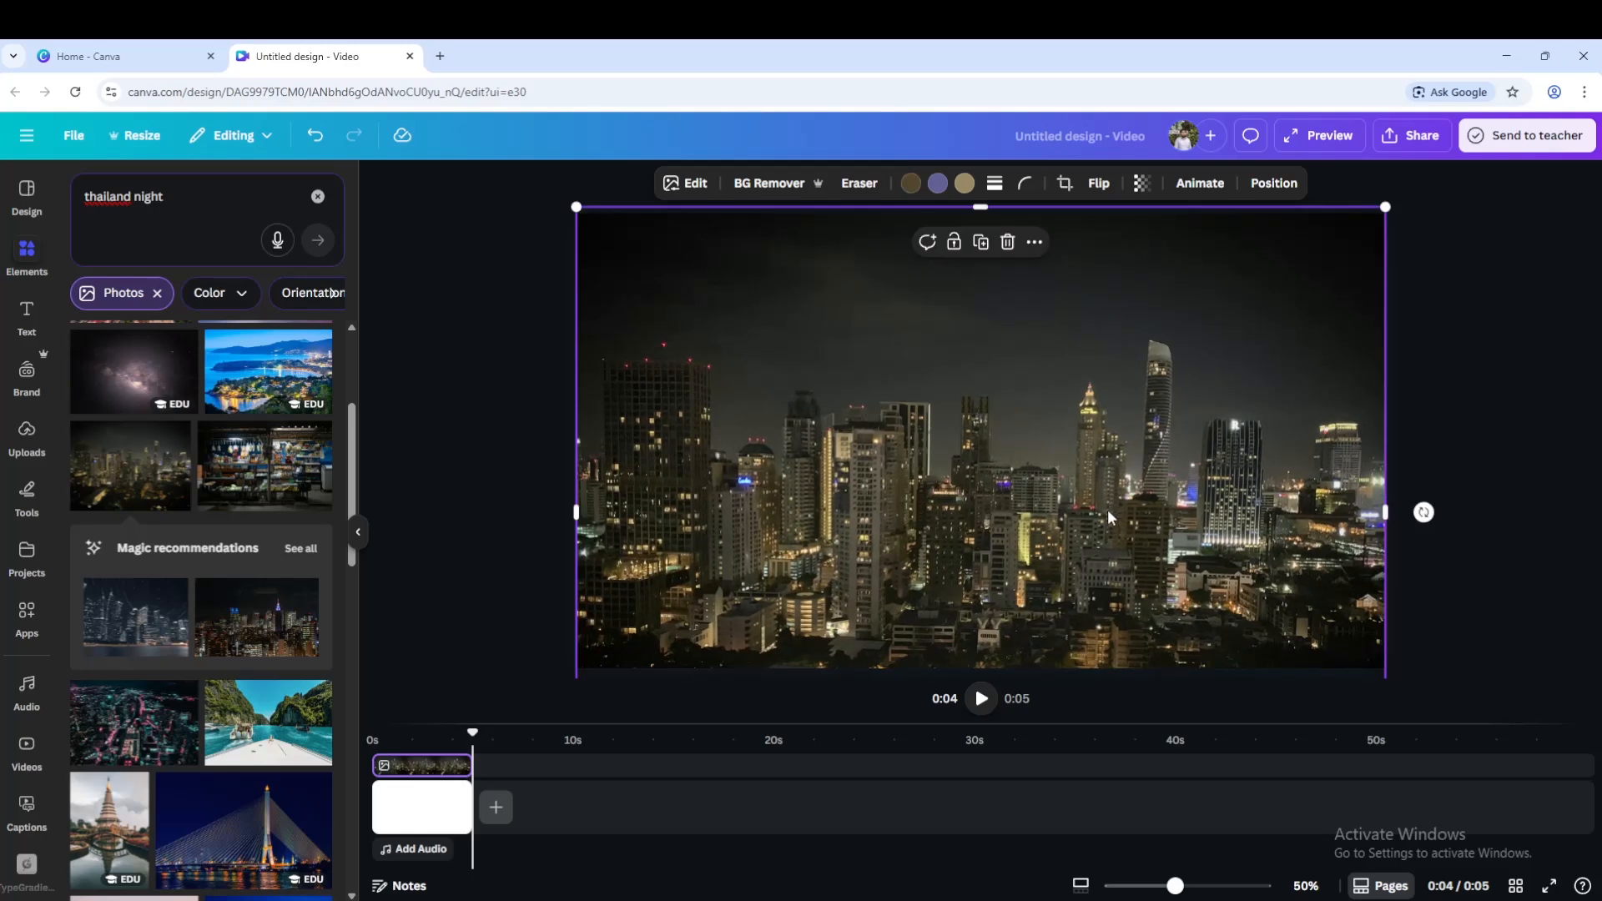
{"action": "mouse_move", "coordinate": [1015, 524]}
{"action": "left_mouse_down"}
{"action": "mouse_move", "coordinate": [1015, 487]}
{"action": "mouse_move", "coordinate": [1016, 513]}
{"action": "left_mouse_up"}
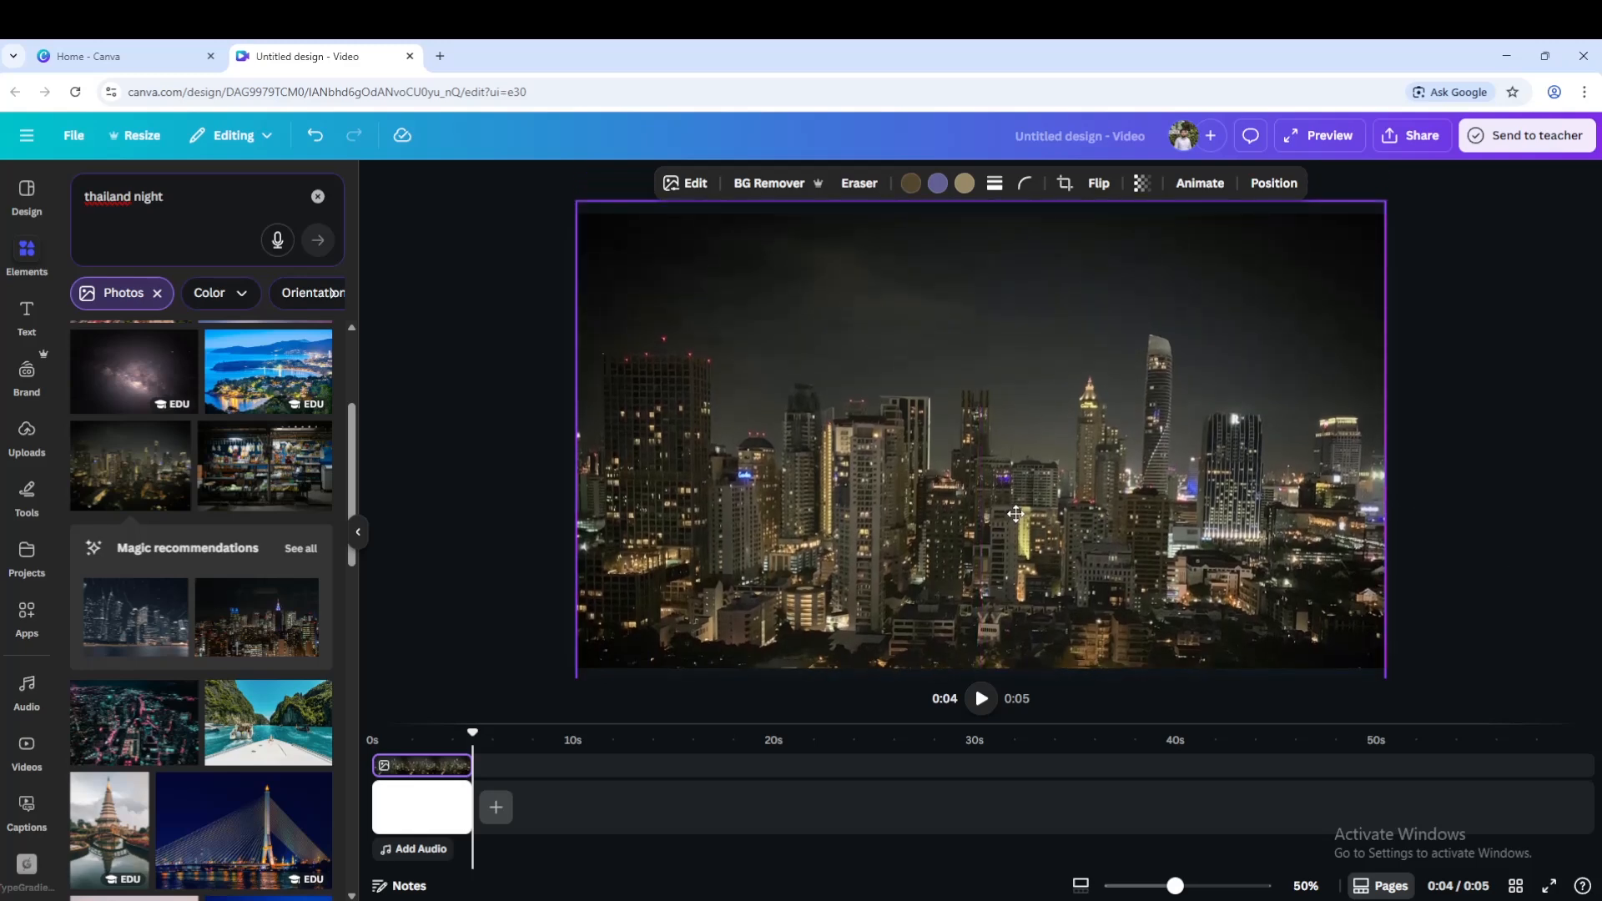
{"action": "left_click", "coordinate": [1483, 505]}
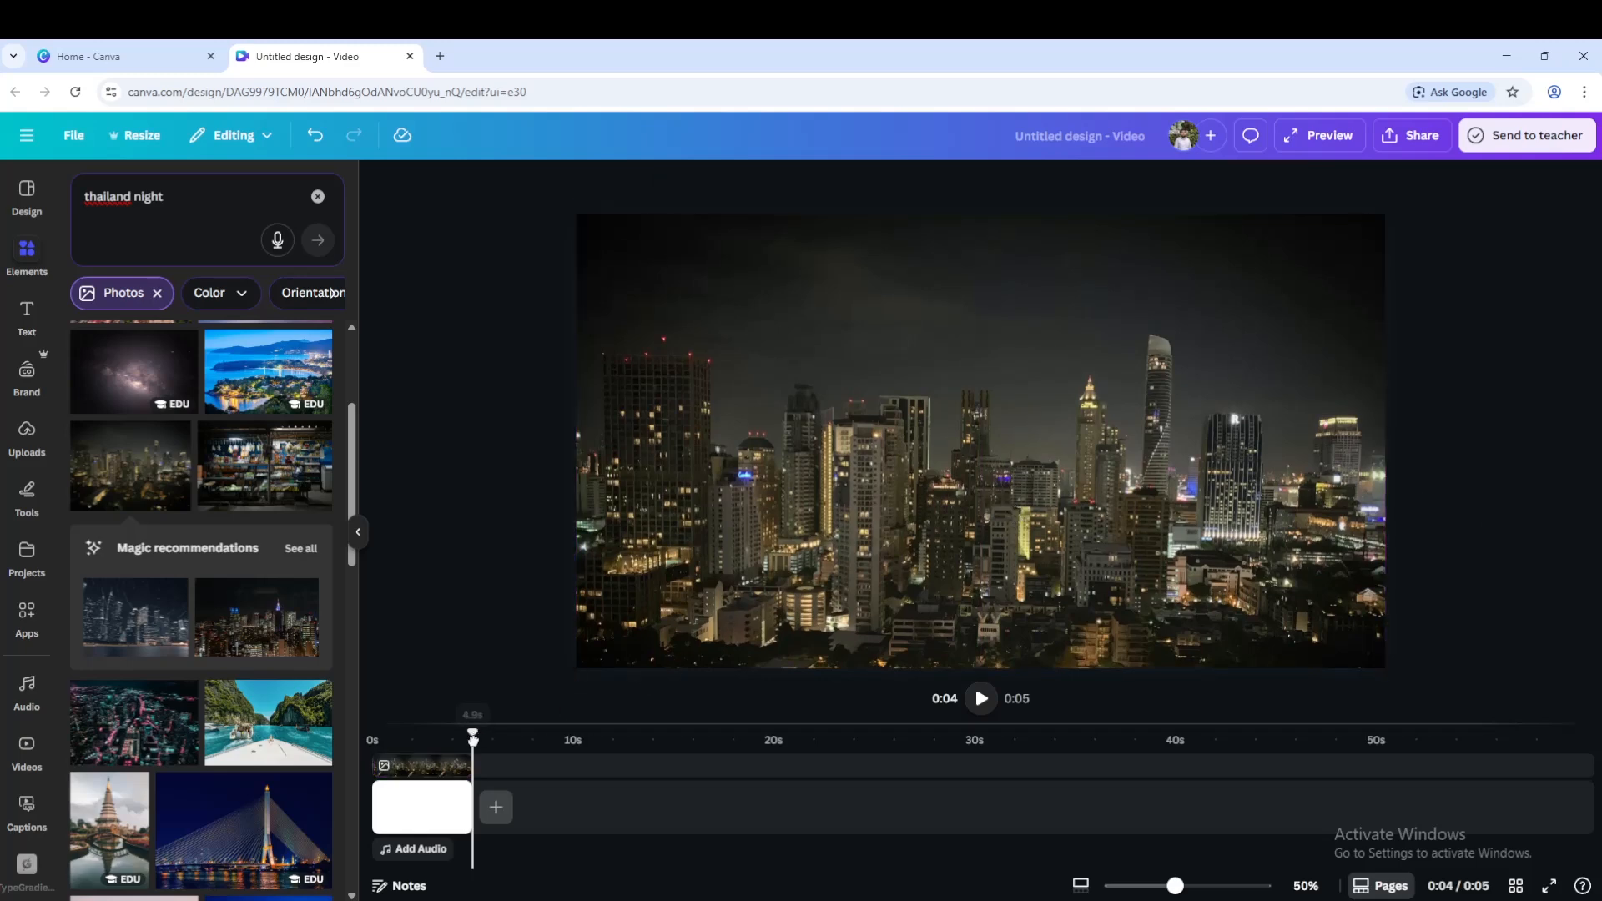
Add a heading at the start of the video reading "Thailand".
{"action": "left_click_drag", "start_coordinate": [473, 734], "coordinate": [370, 733]}
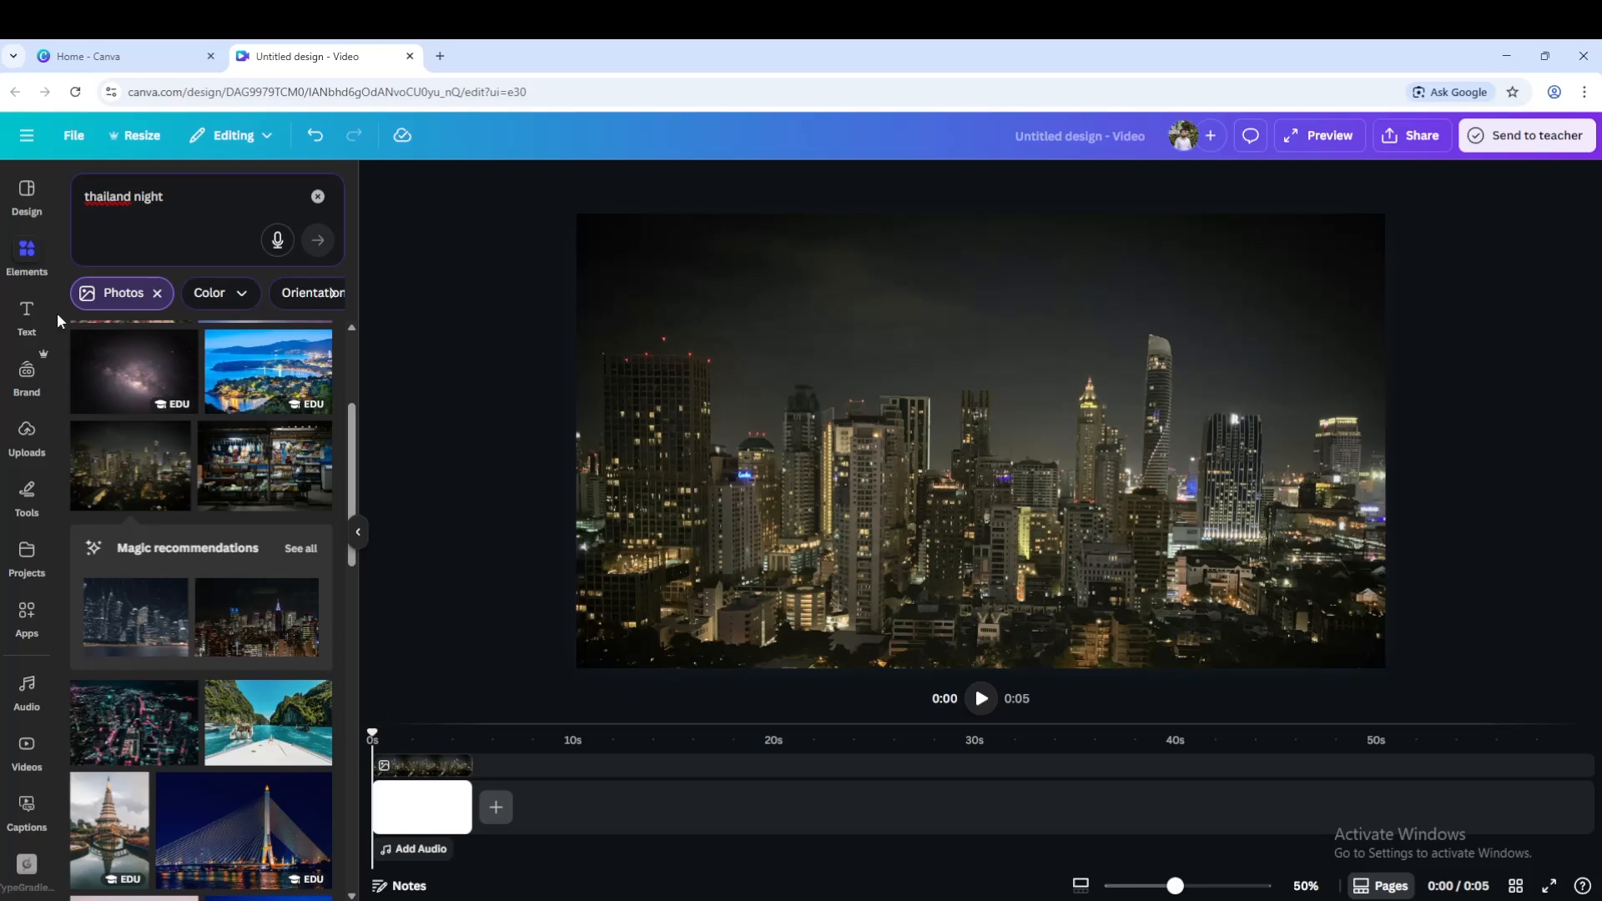
{"action": "left_click", "coordinate": [27, 315]}
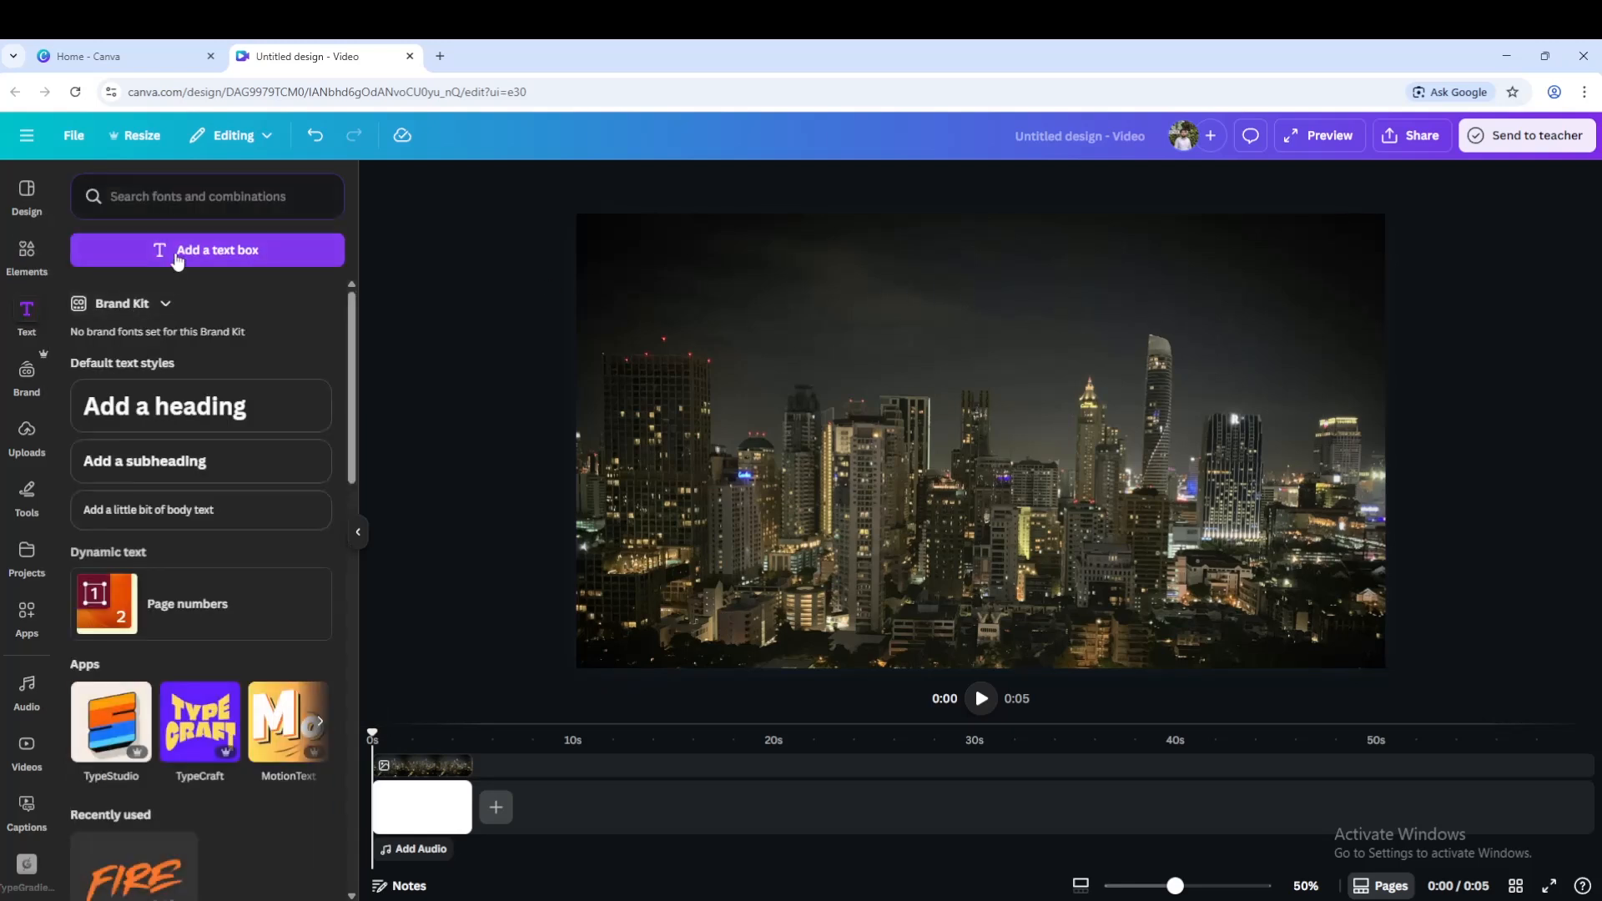
{"action": "left_click", "coordinate": [229, 413]}
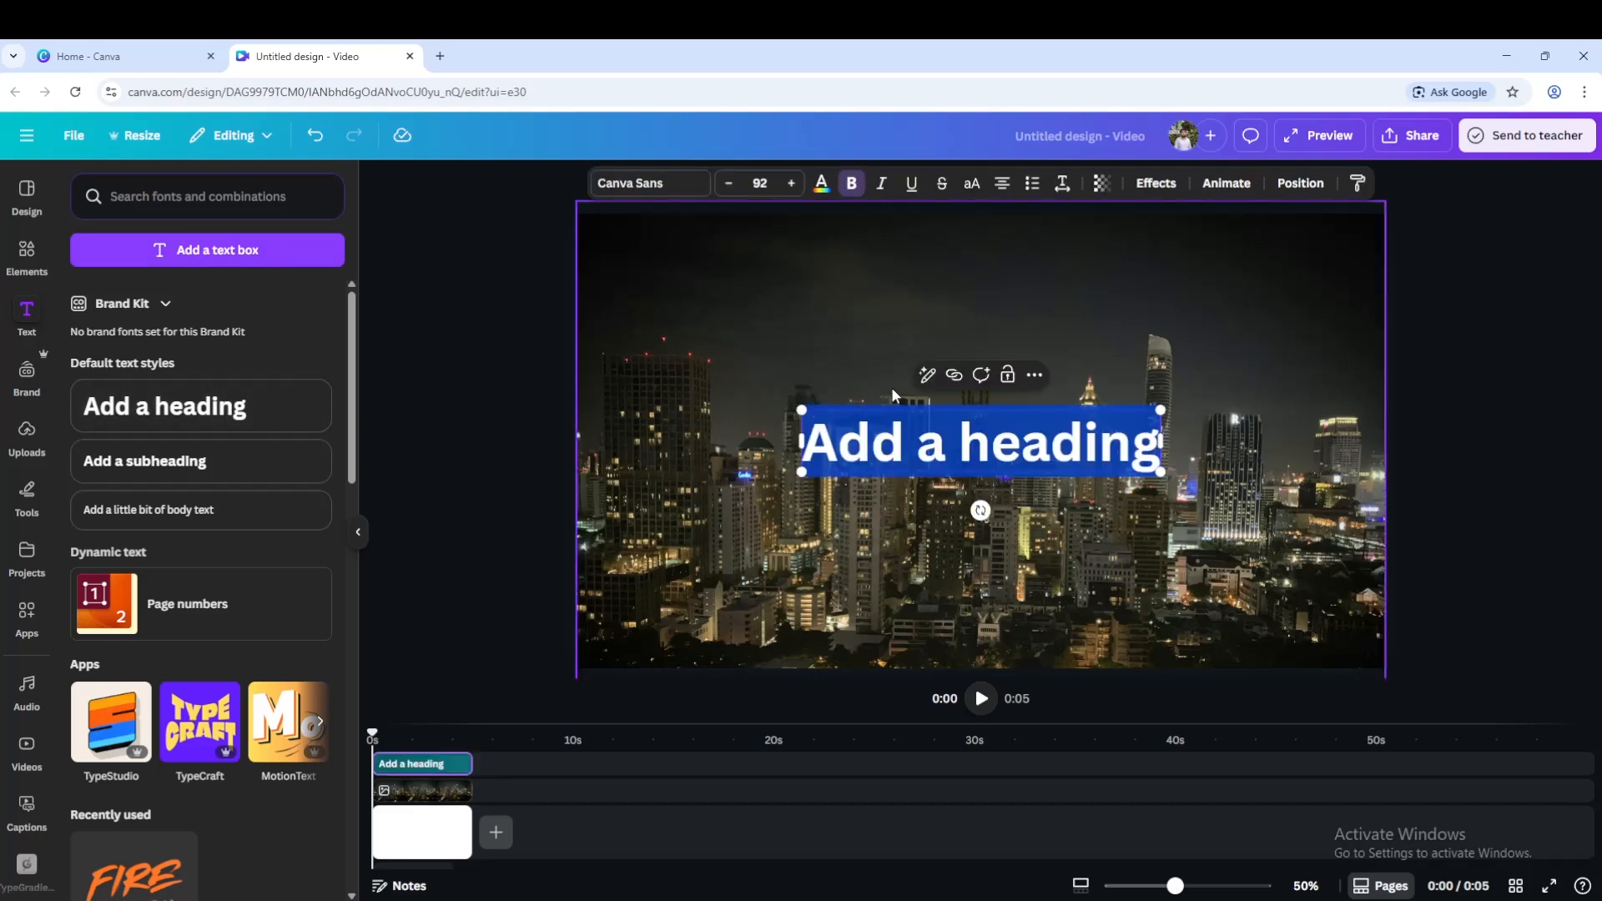
{"action": "type", "text": "Thailand"}
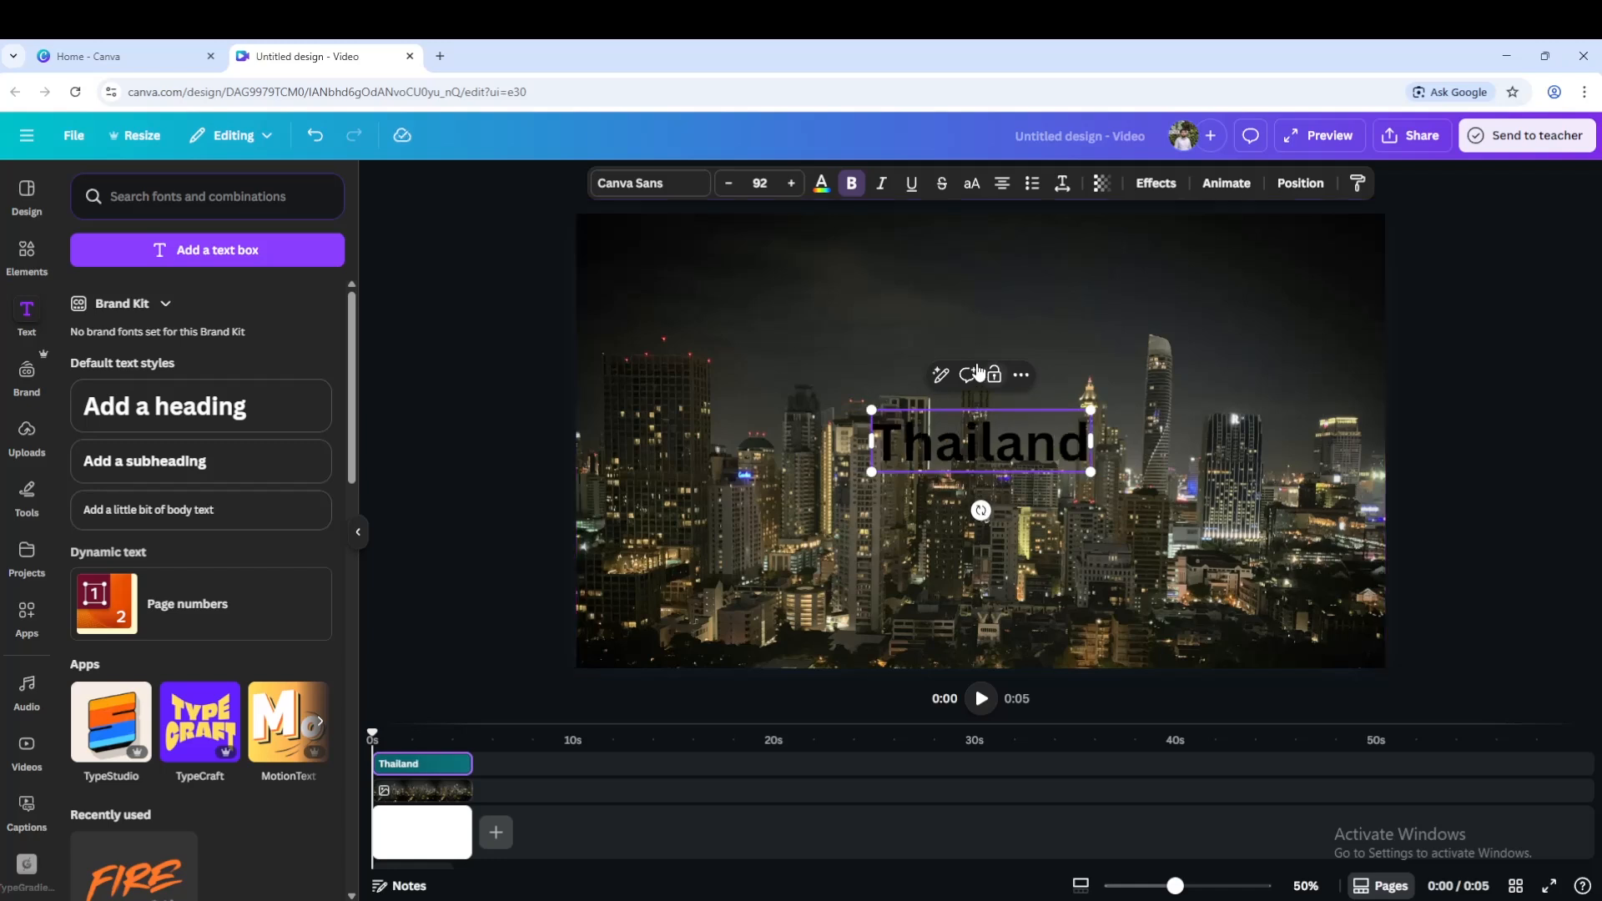
Set the heading to uppercase and change its font to League Spartan.
{"action": "left_click", "coordinate": [972, 183]}
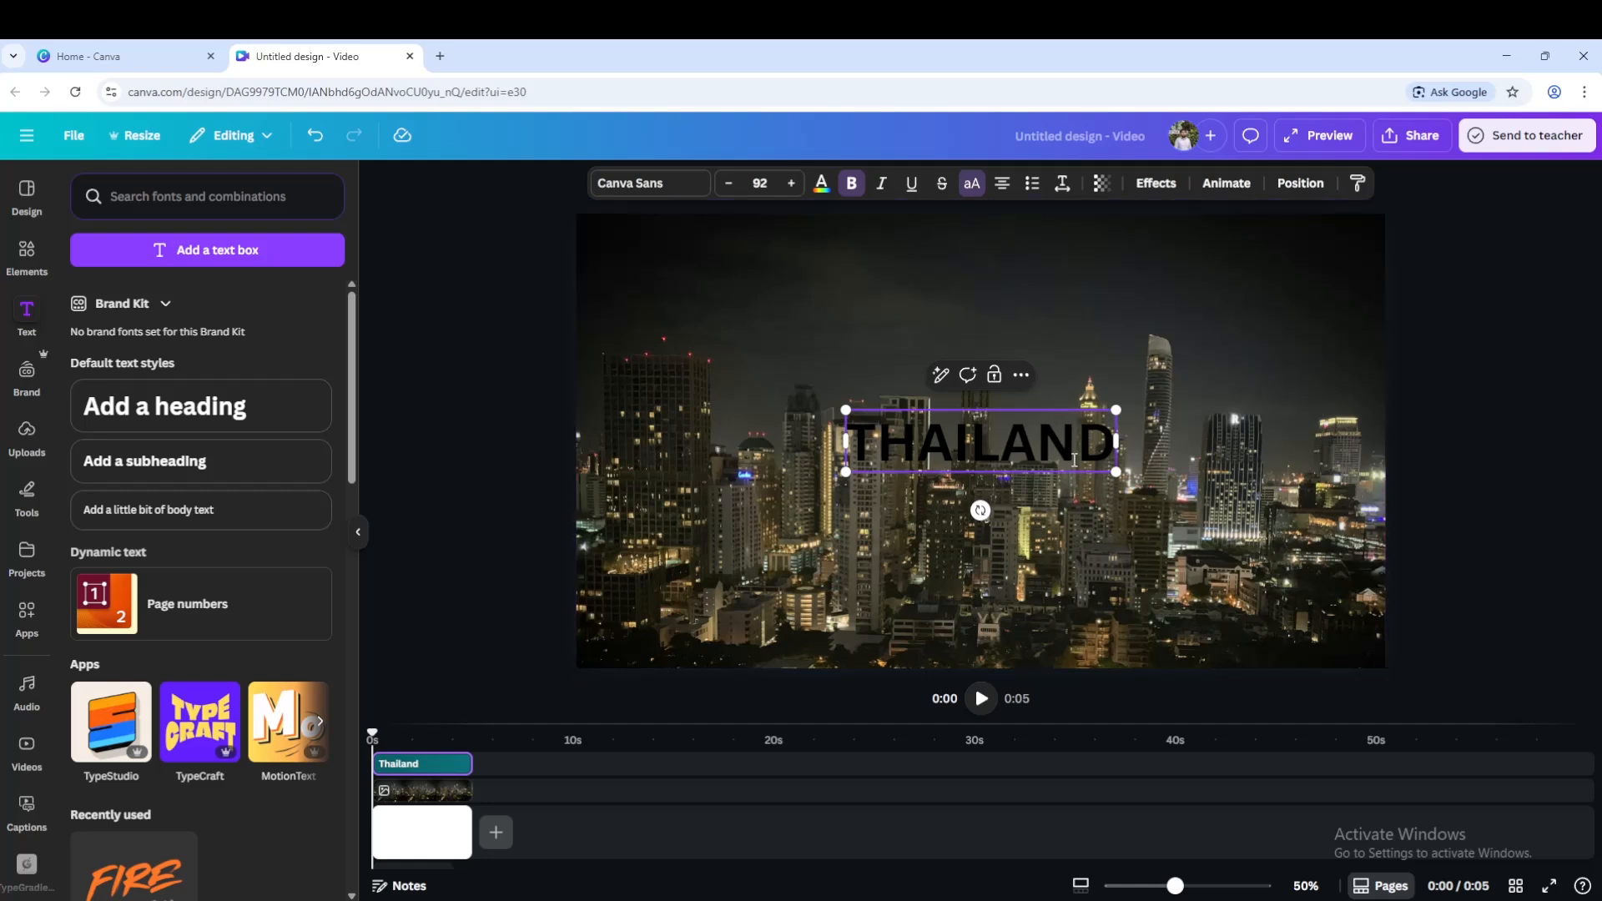
{"action": "left_click", "coordinate": [673, 185]}
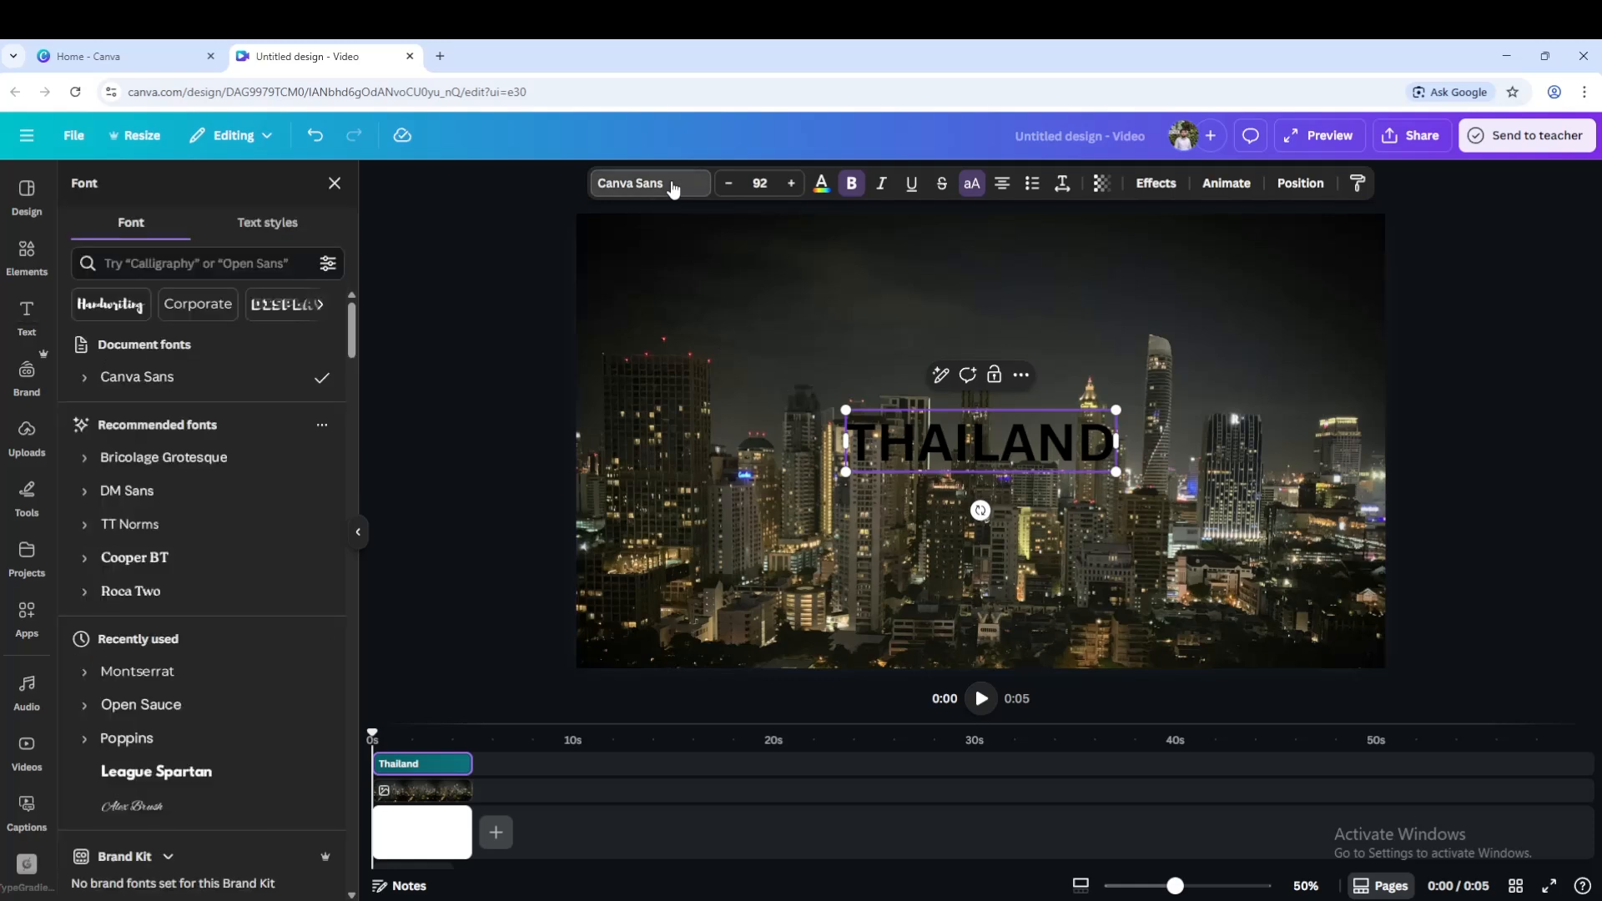
{"action": "left_click", "coordinate": [196, 259]}
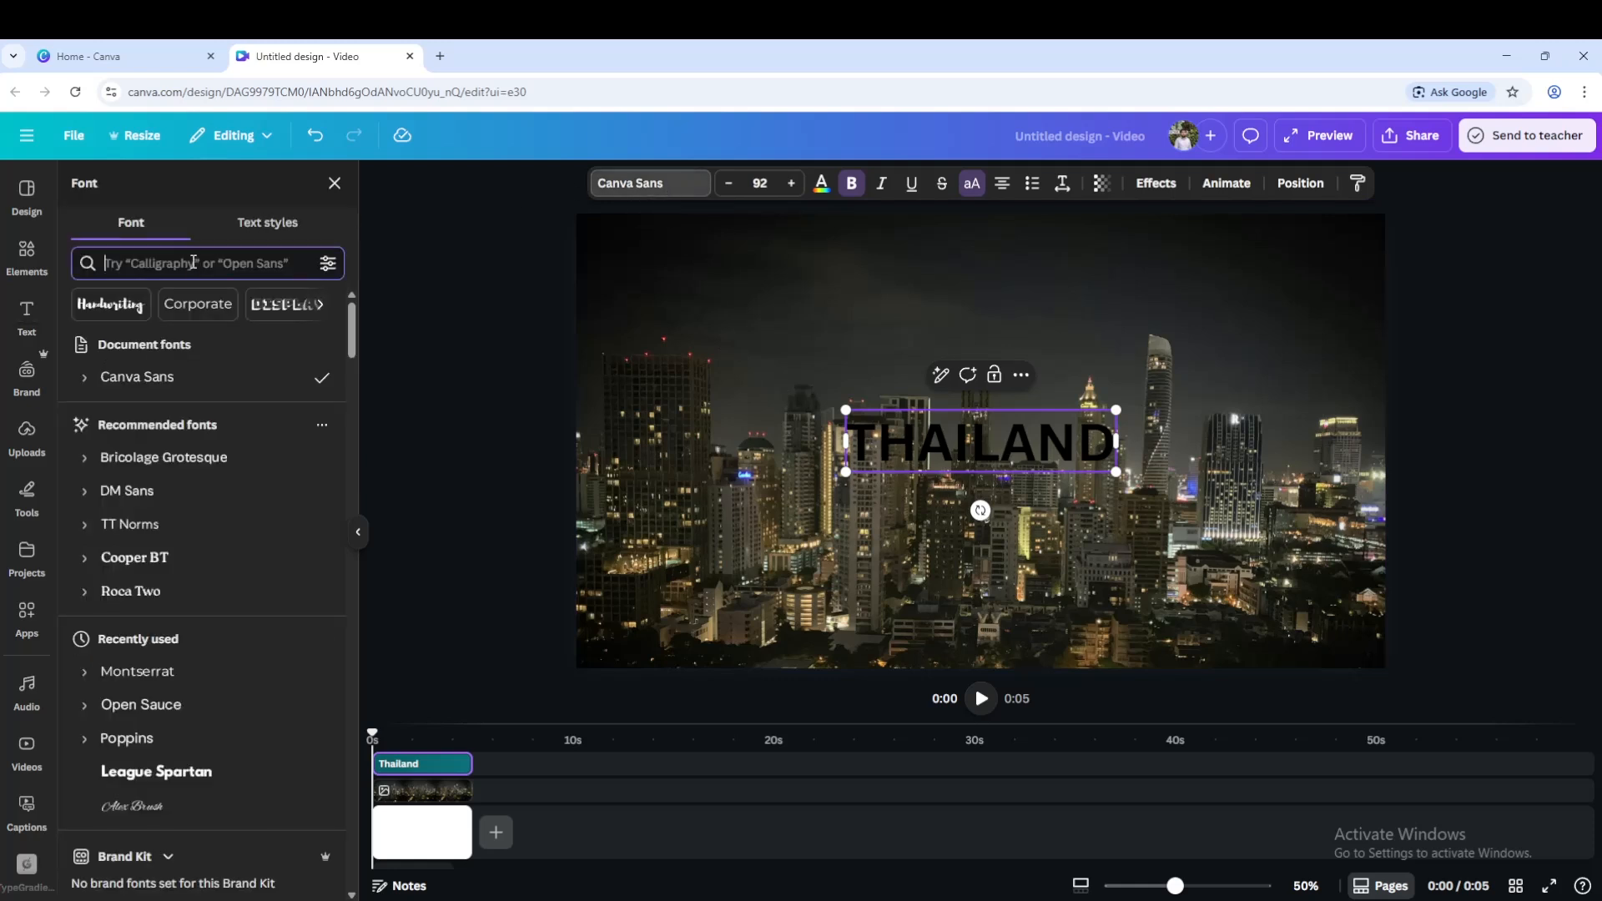
{"action": "type", "text": "lea"}
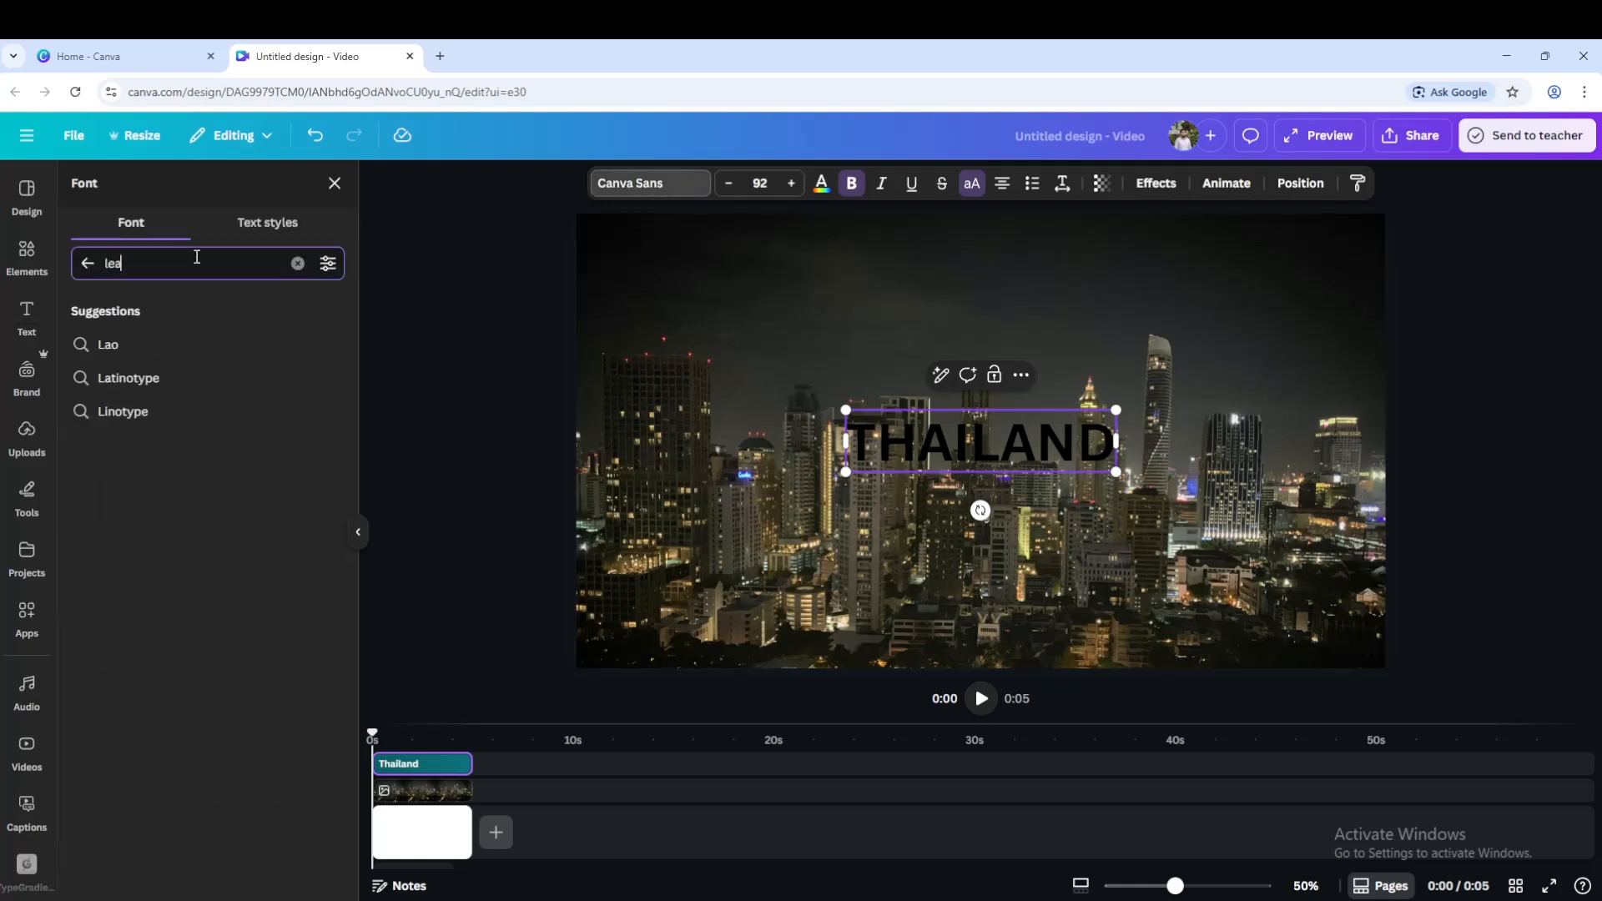
{"action": "type", "text": "gue"}
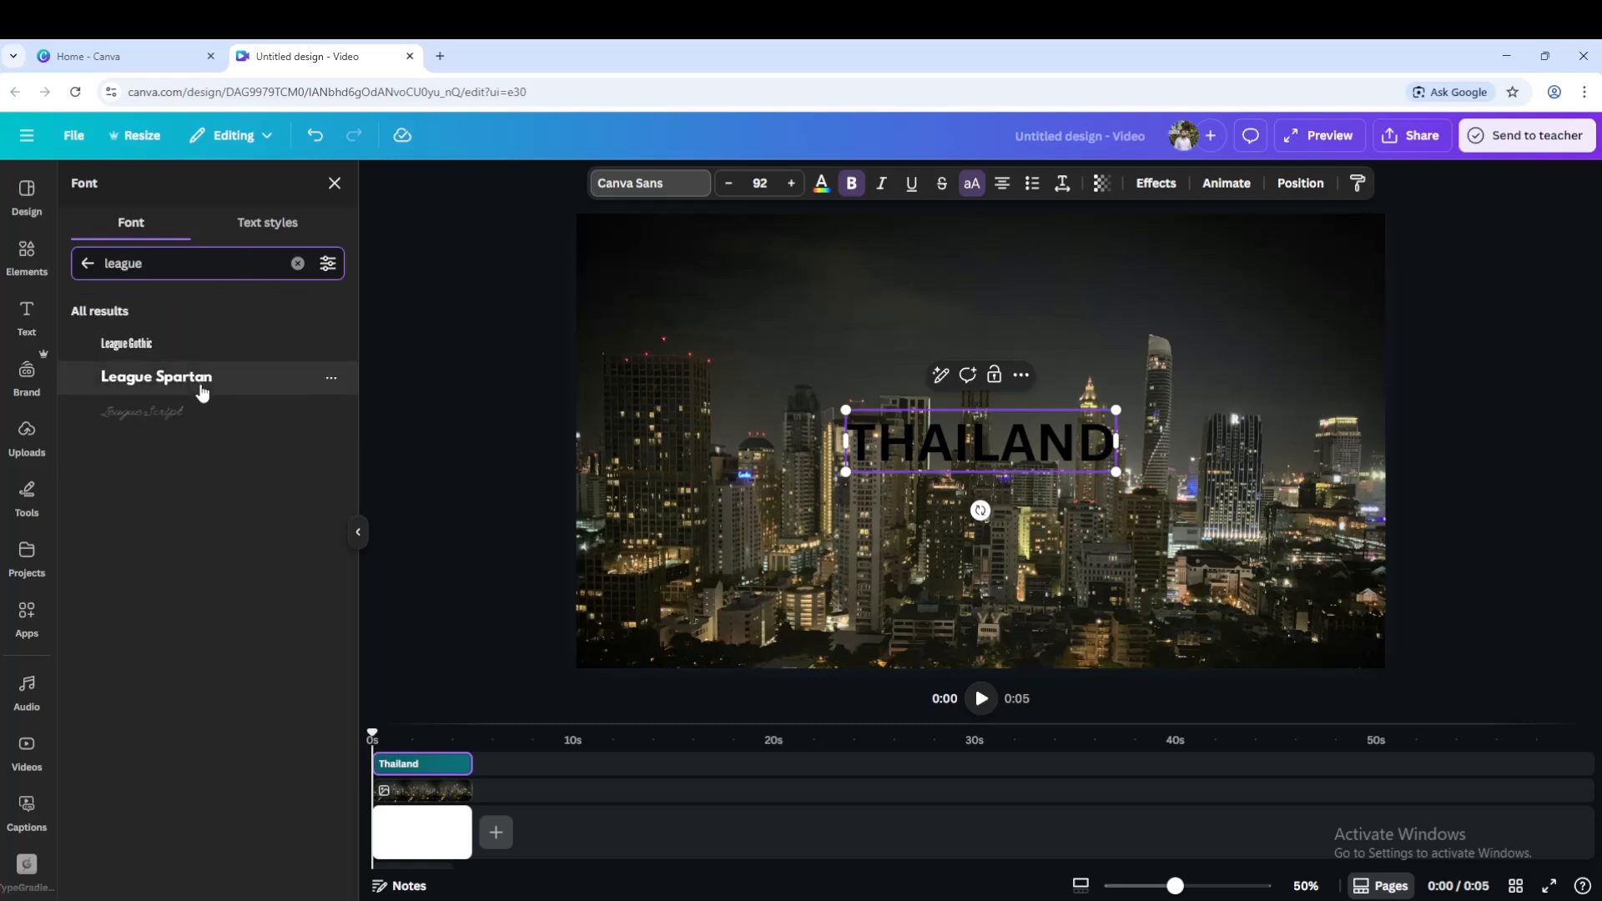
{"action": "left_click", "coordinate": [222, 388]}
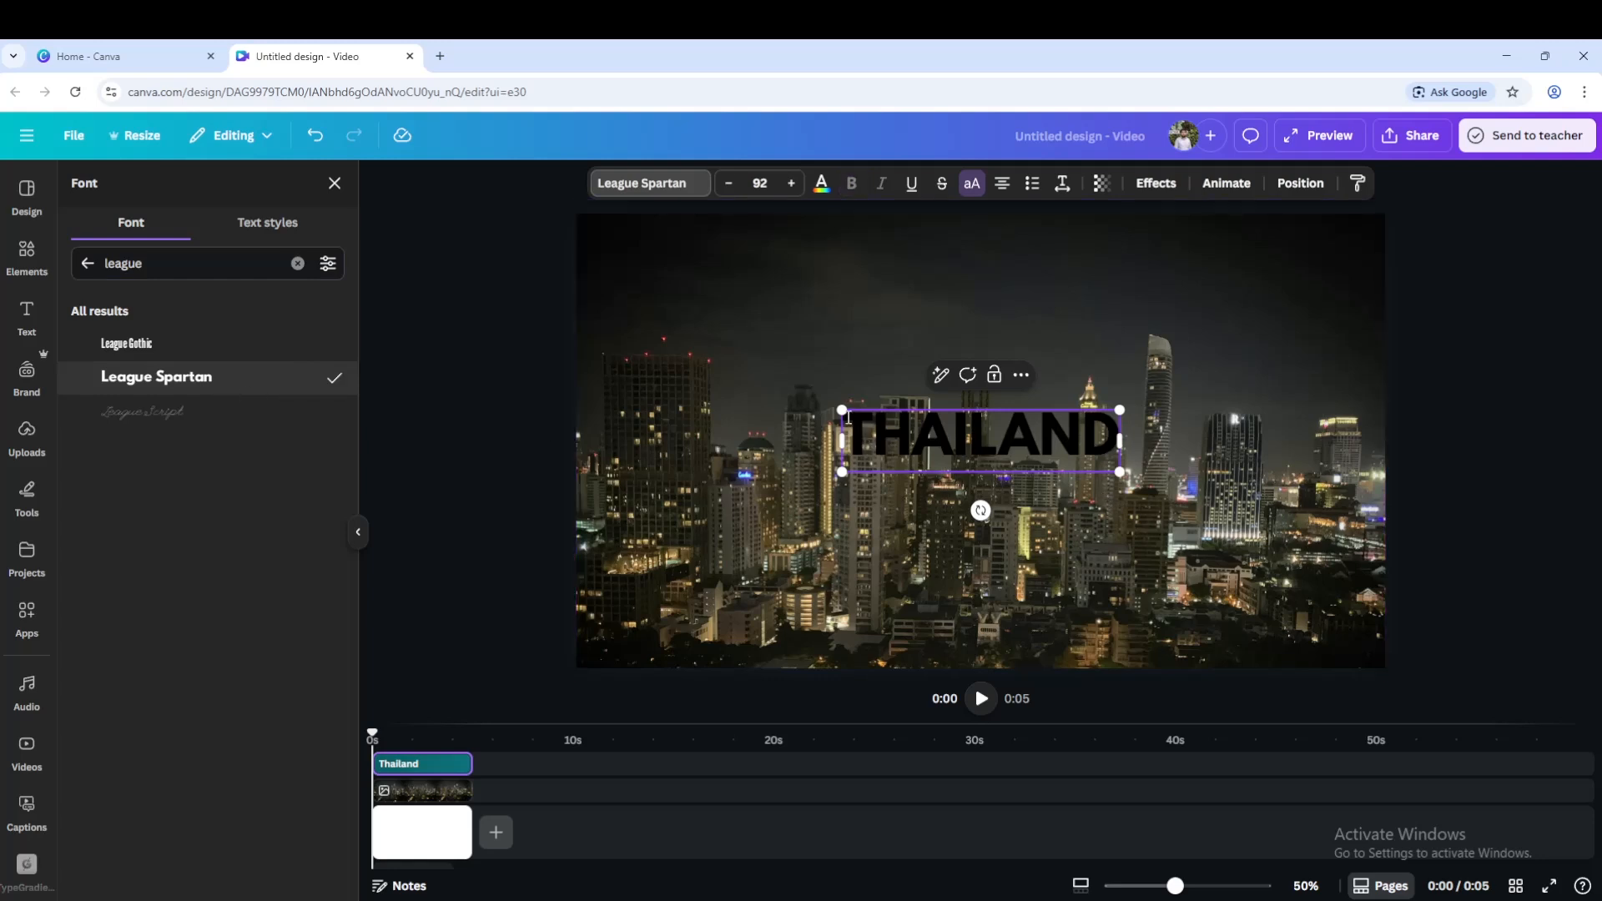
Enlarge the THAILAND heading to font size 186 and center it over the skyline.
{"action": "left_click_drag", "start_coordinate": [842, 409], "coordinate": [730, 386]}
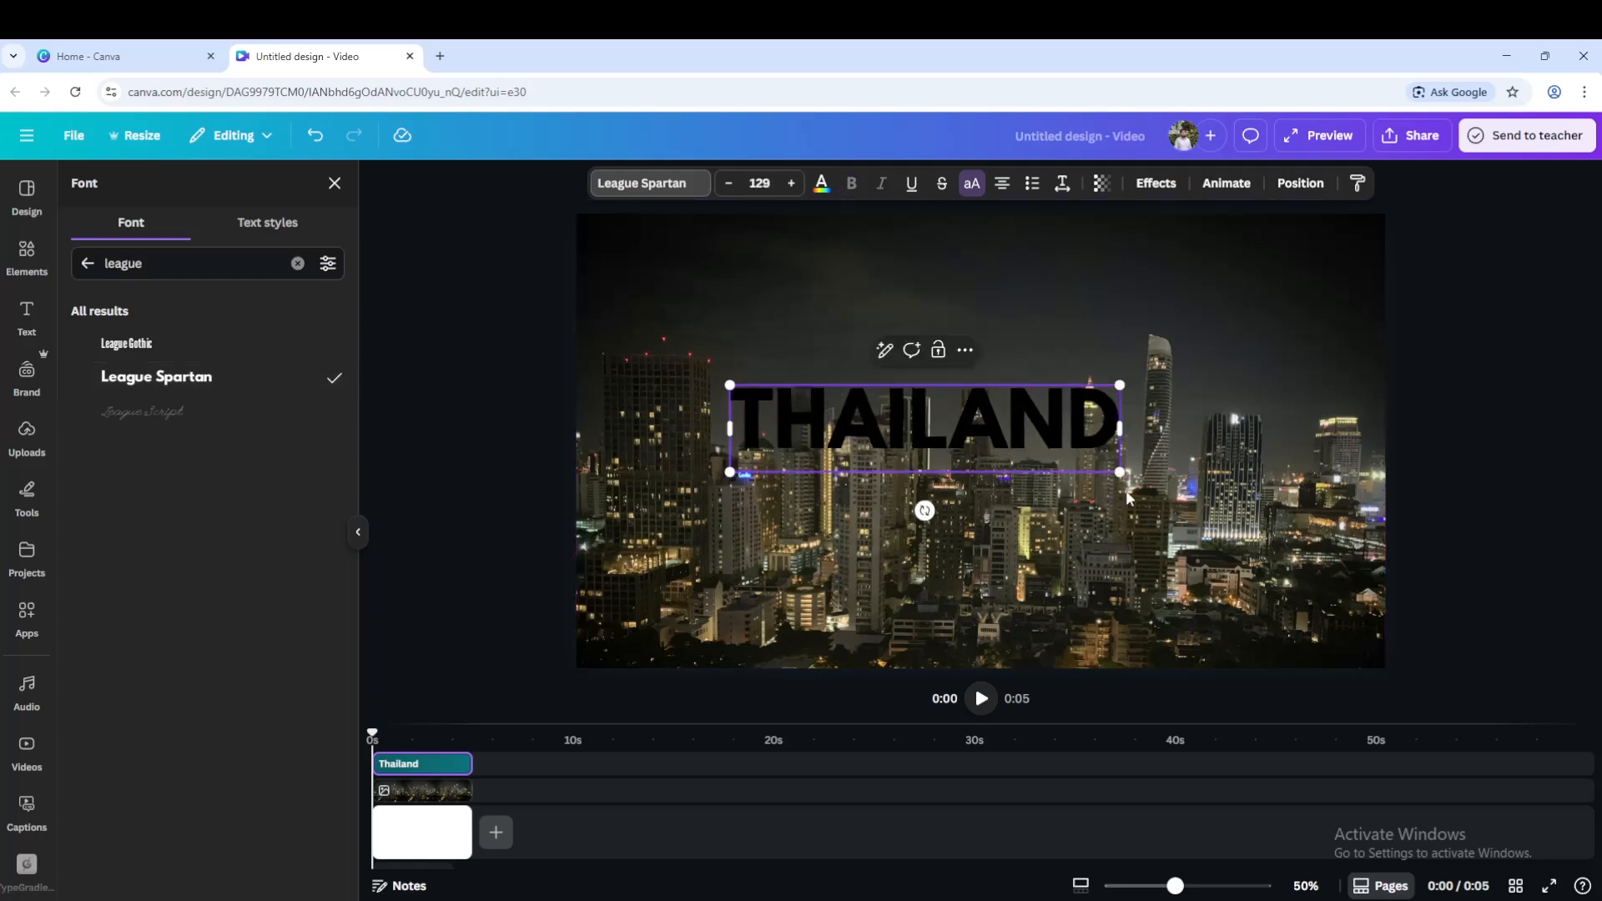
{"action": "left_click_drag", "start_coordinate": [1119, 473], "coordinate": [1262, 525]}
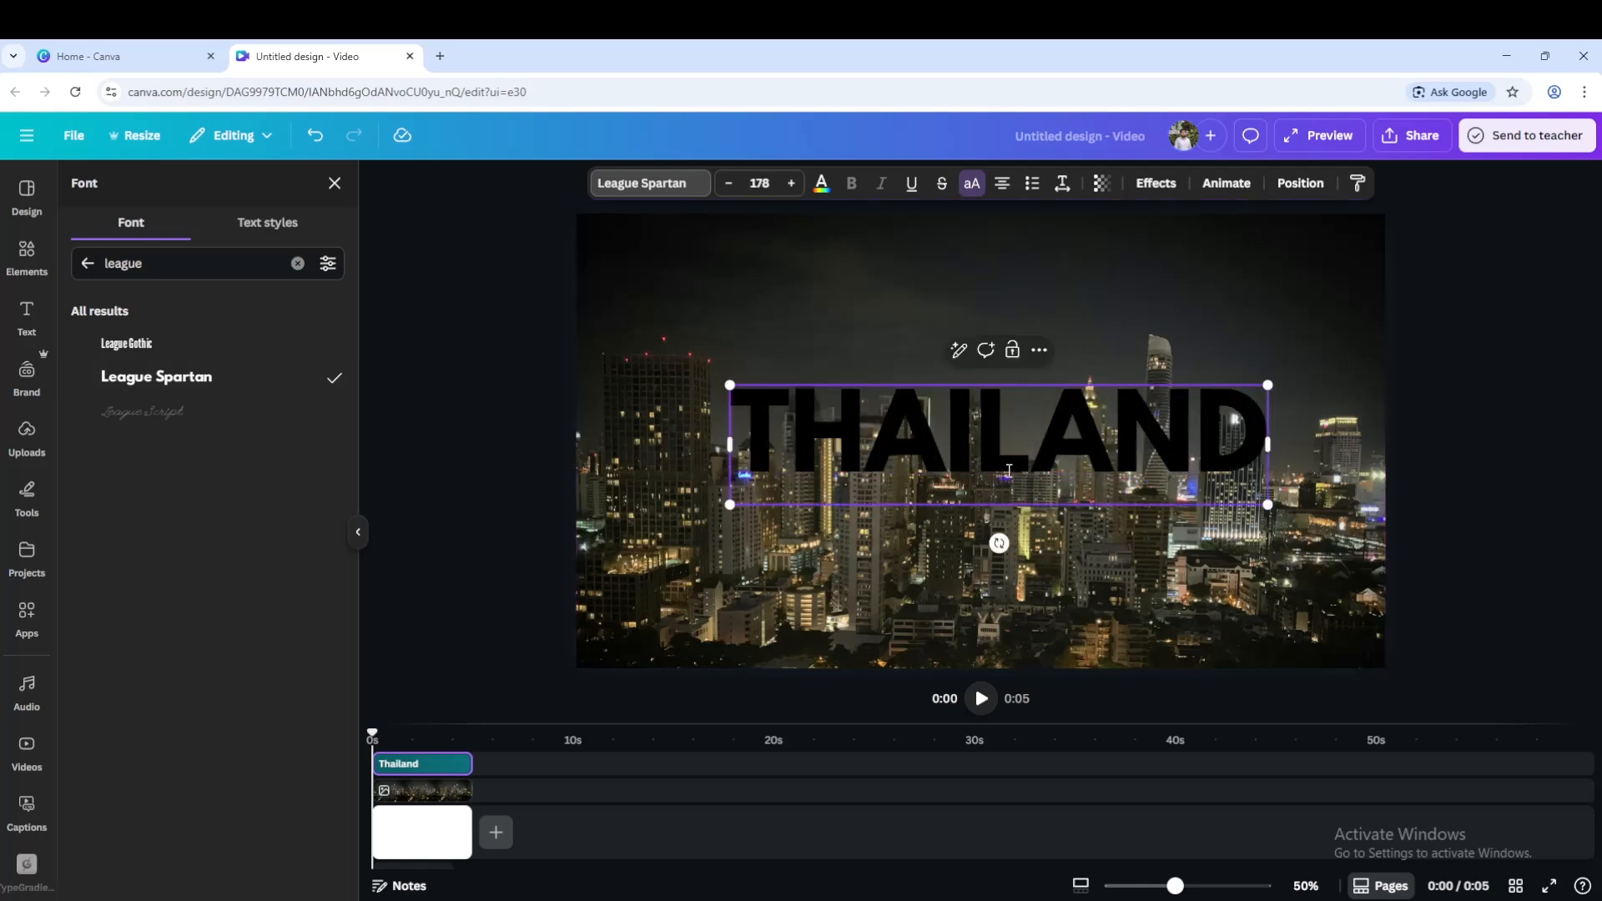
{"action": "left_click", "coordinate": [1060, 459]}
{"action": "left_click_drag", "start_coordinate": [1060, 459], "coordinate": [1029, 473]}
{"action": "left_click", "coordinate": [1118, 579]}
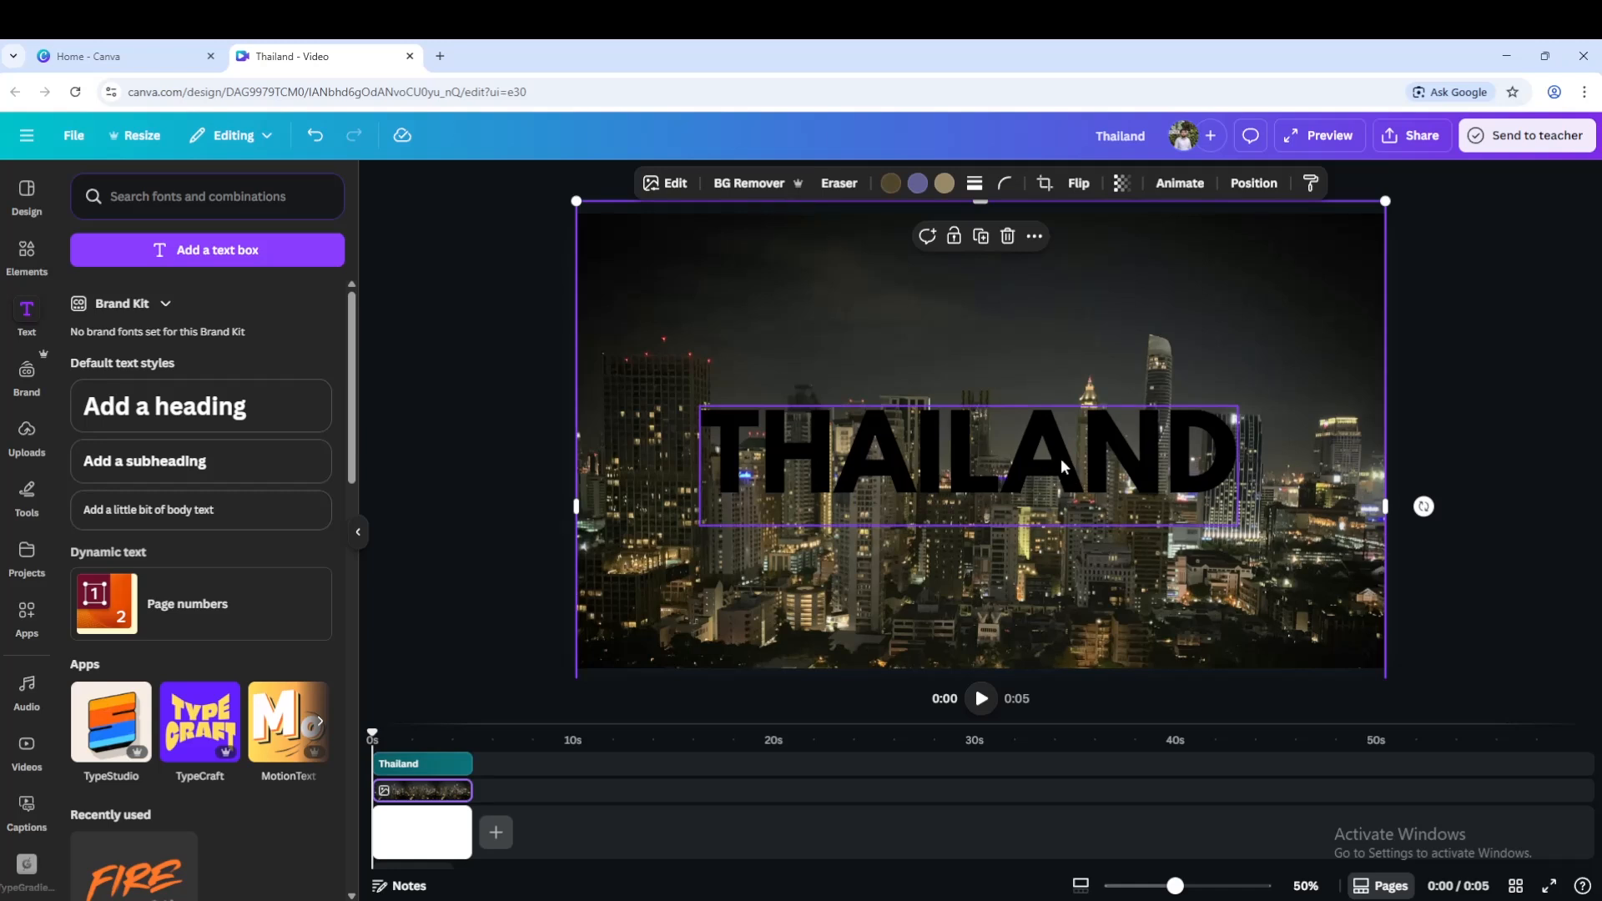
{"action": "left_click_drag", "start_coordinate": [1058, 456], "coordinate": [1047, 442]}
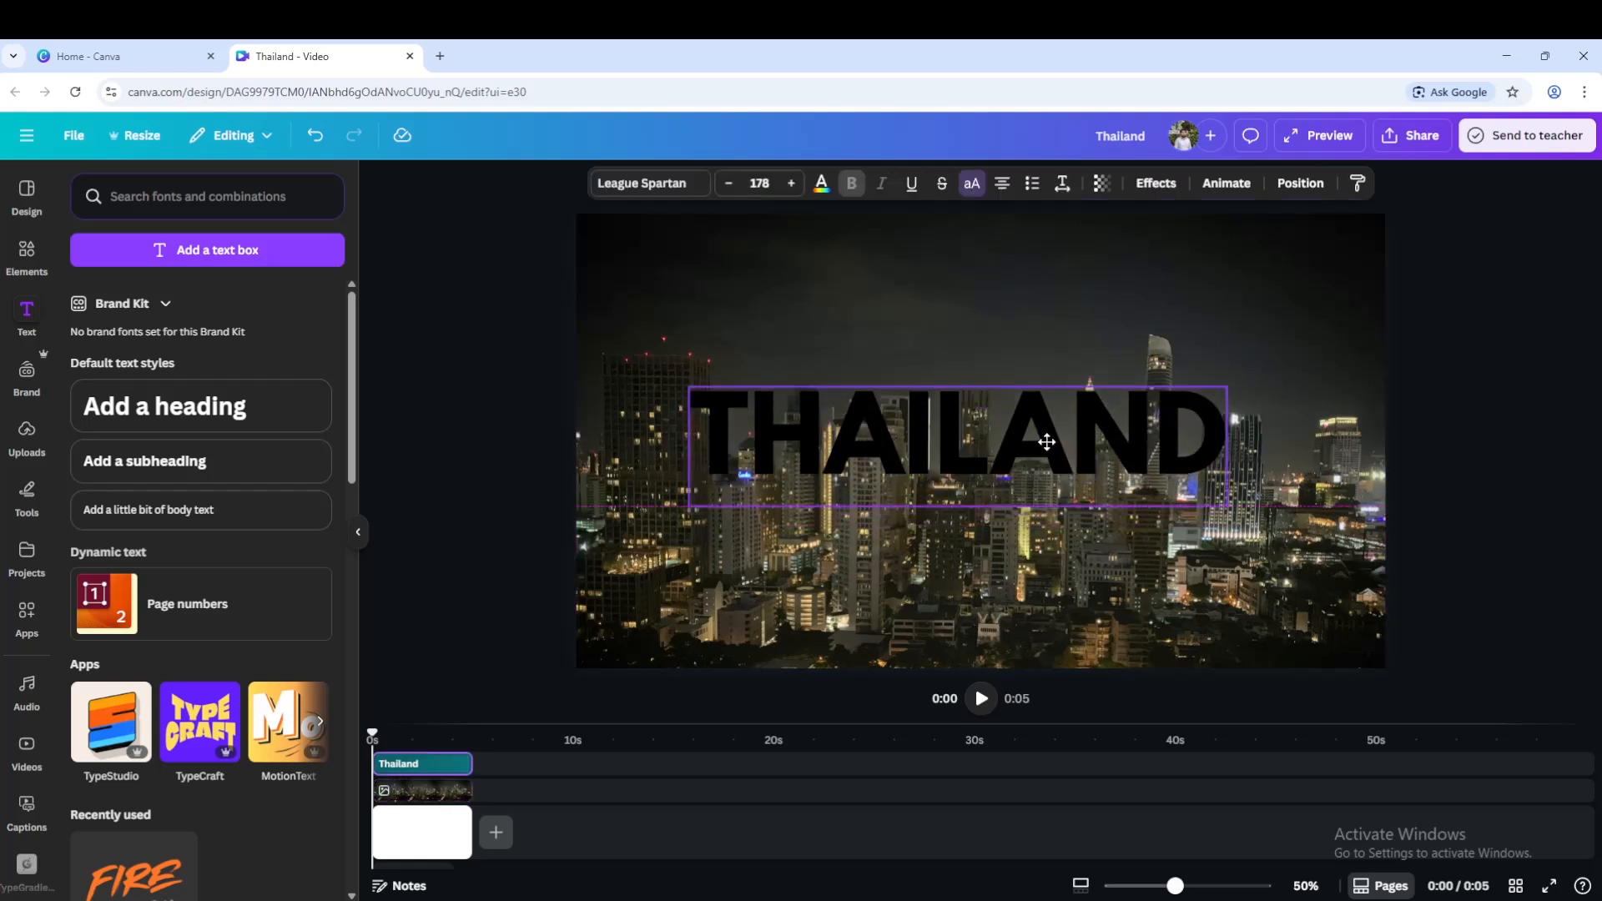
{"action": "left_click_drag", "start_coordinate": [1046, 442], "coordinate": [1047, 442]}
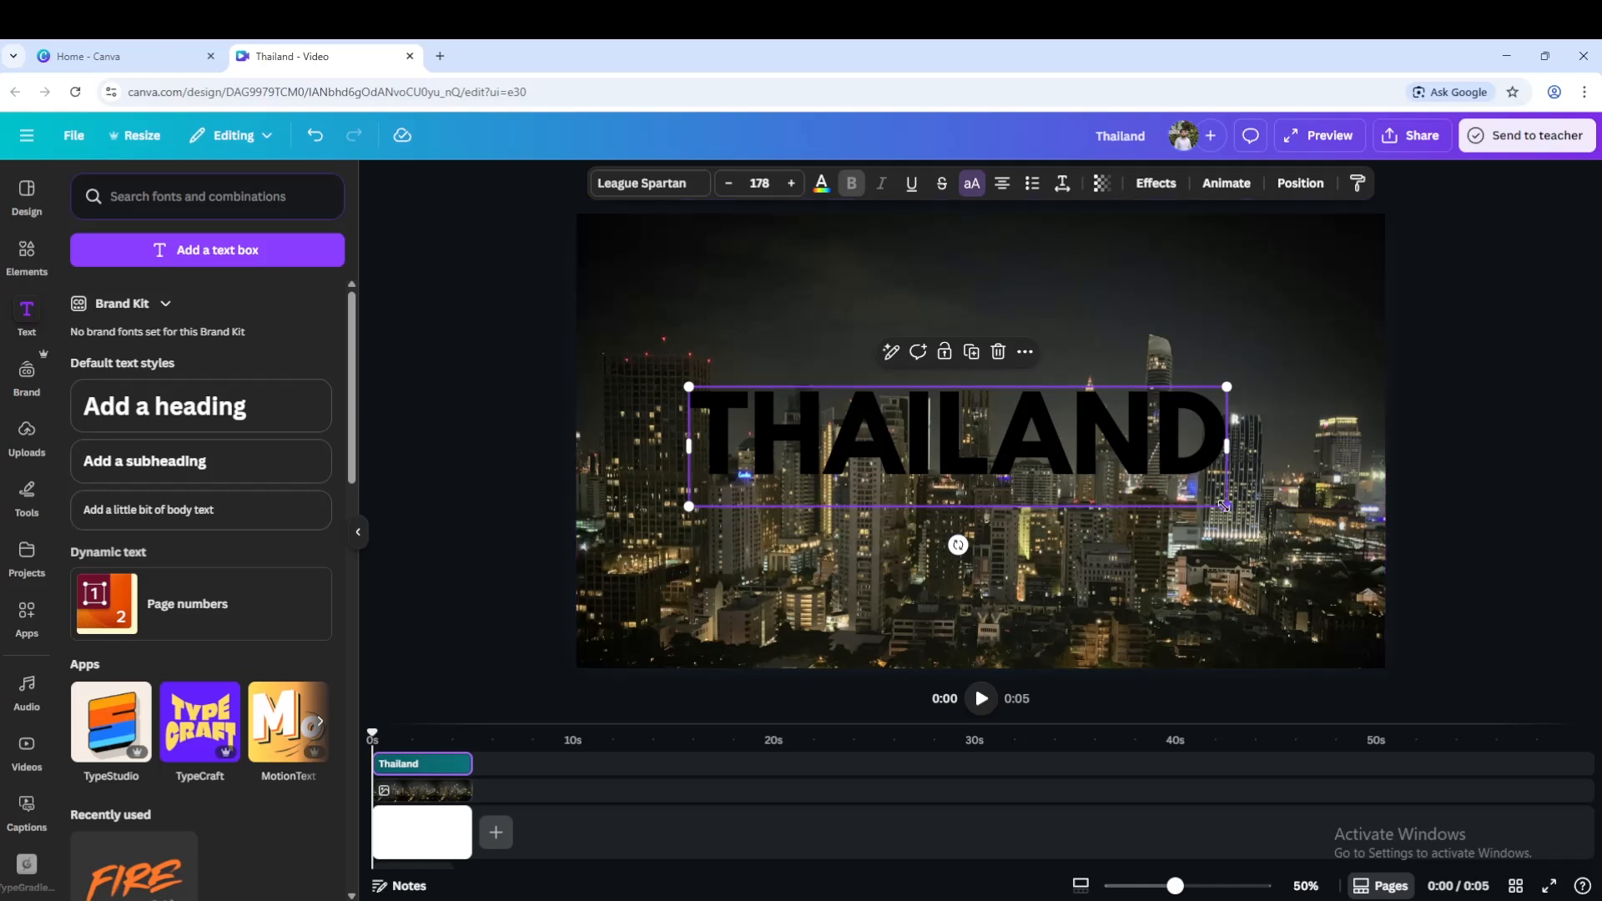
{"action": "left_click_drag", "start_coordinate": [1225, 506], "coordinate": [1249, 513]}
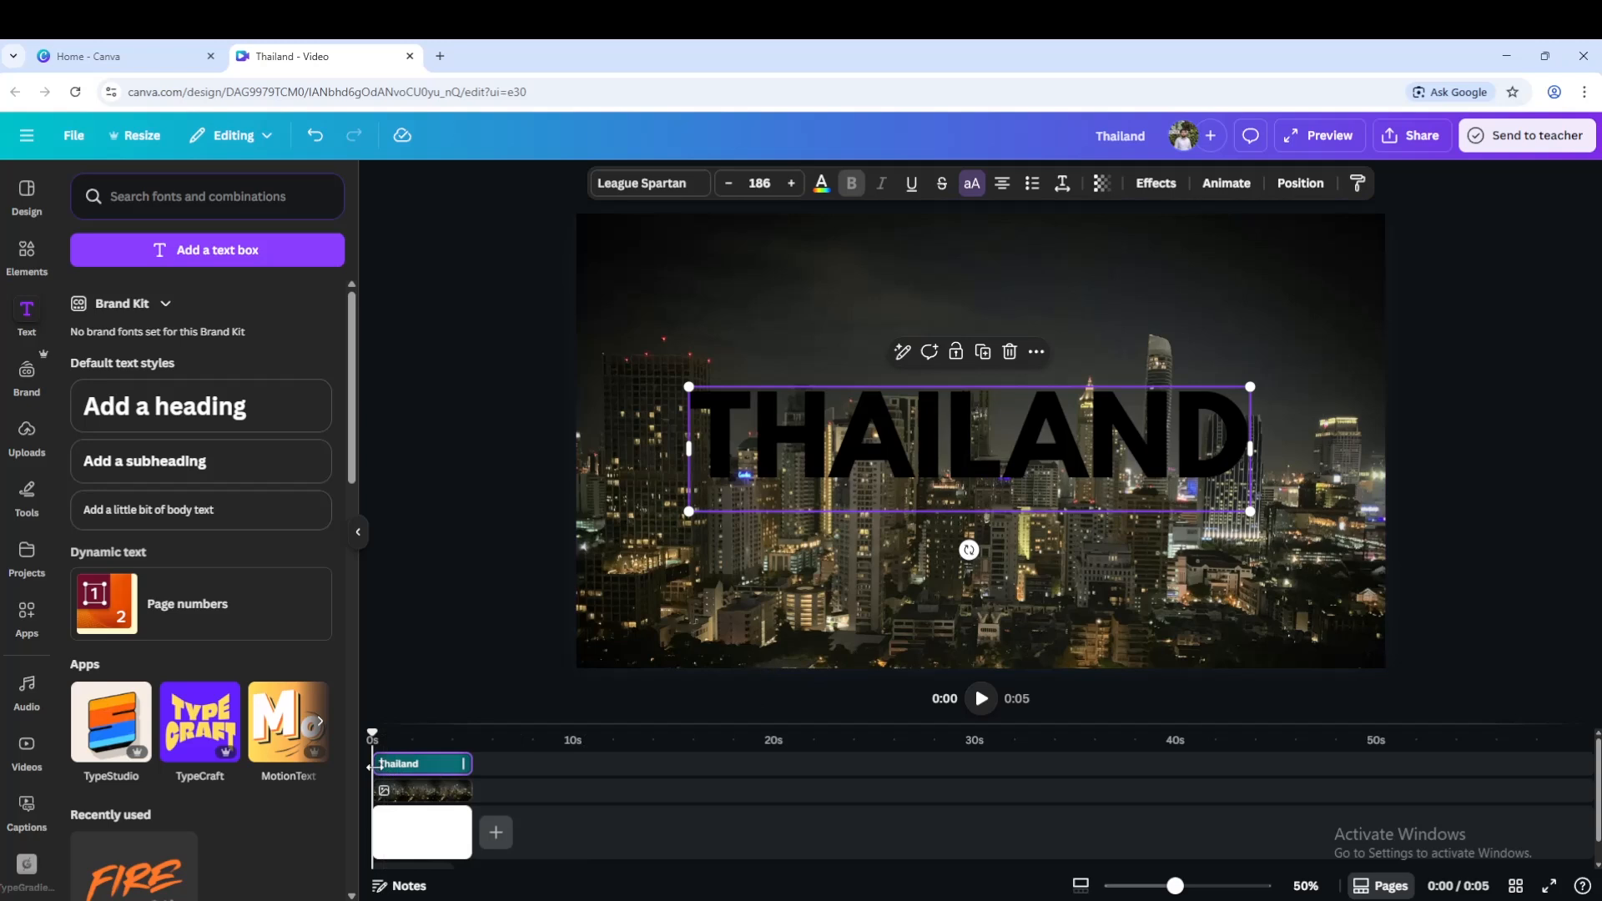
Delay the heading's clip to start about one second into the timeline.
{"action": "left_click_drag", "start_coordinate": [373, 766], "coordinate": [399, 766]}
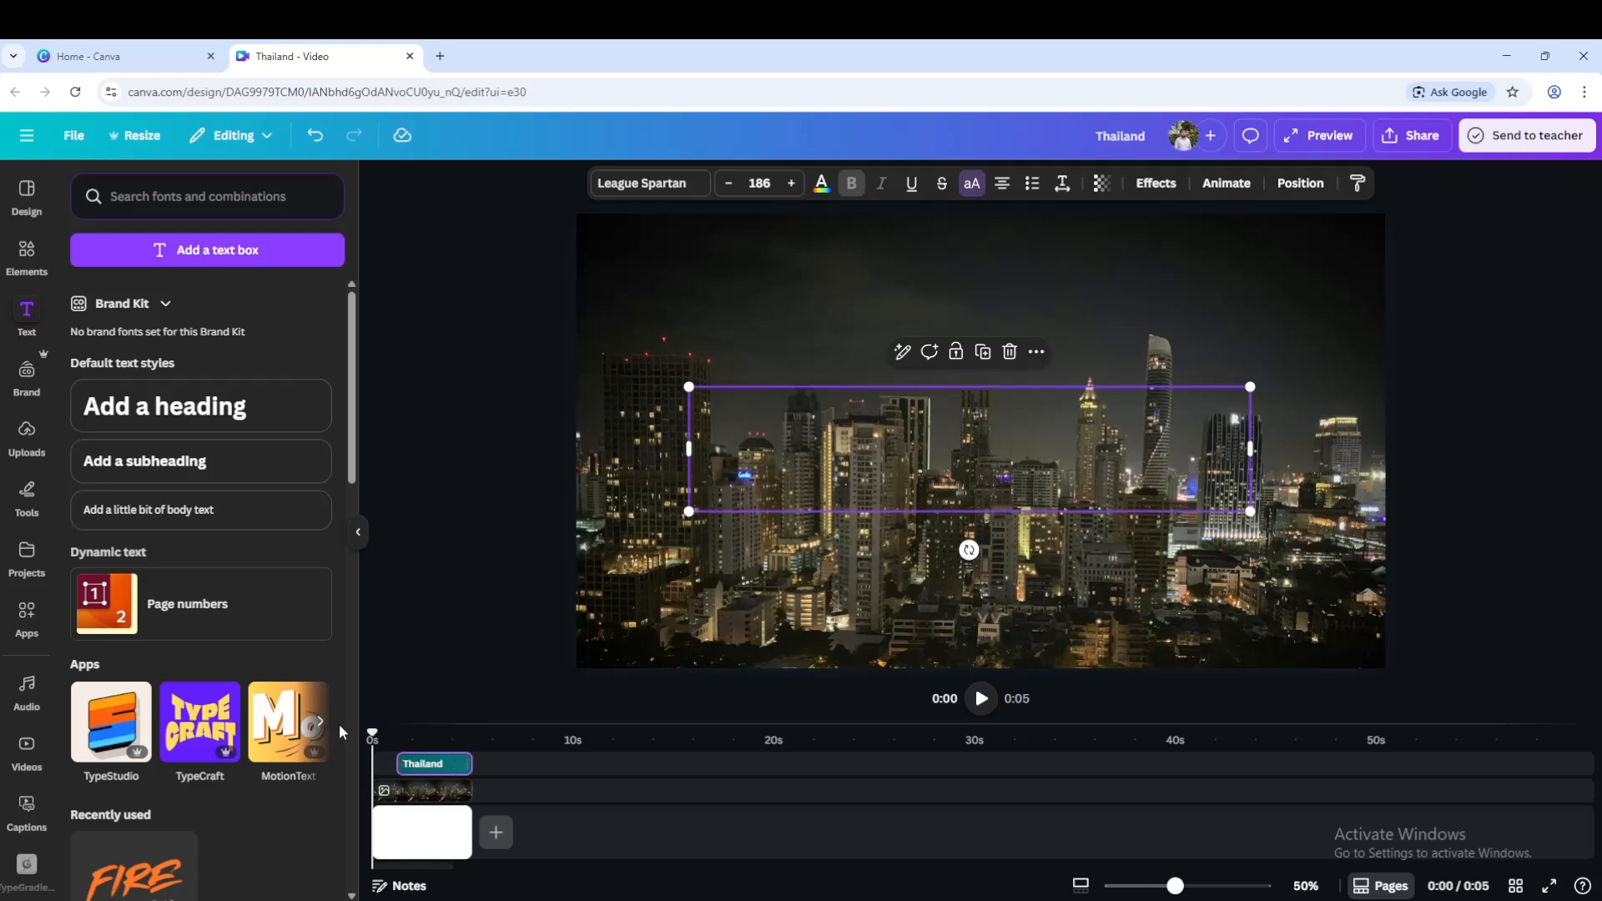
{"action": "left_click_drag", "start_coordinate": [373, 736], "coordinate": [415, 735]}
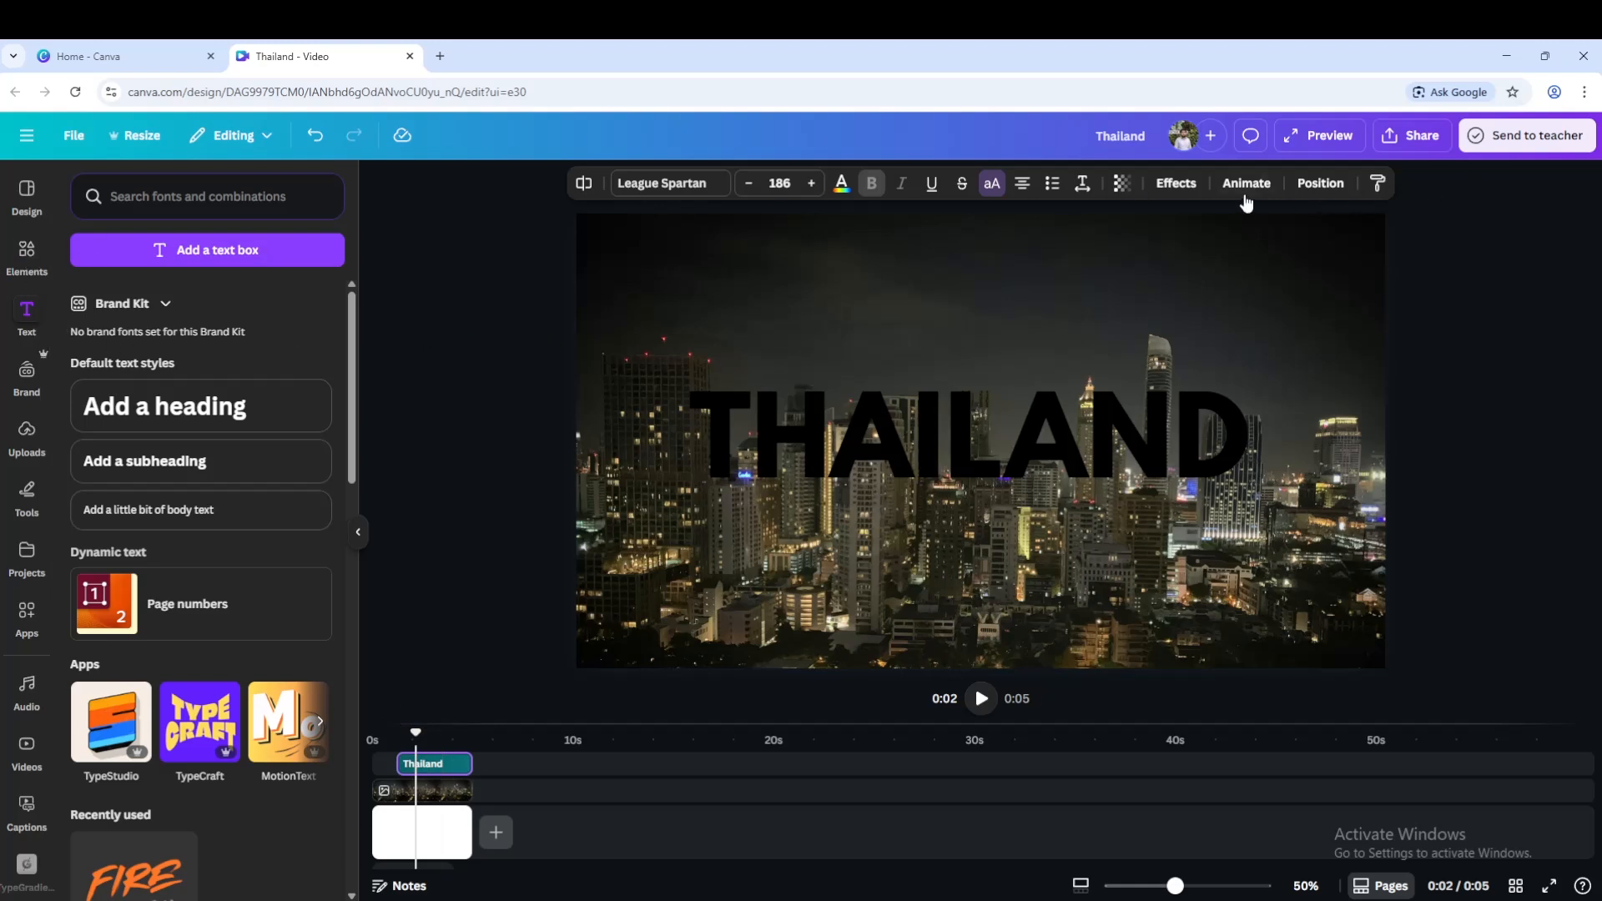
Apply the Hollow text effect to the heading with a thickness of 20.
{"action": "left_click", "coordinate": [1177, 187]}
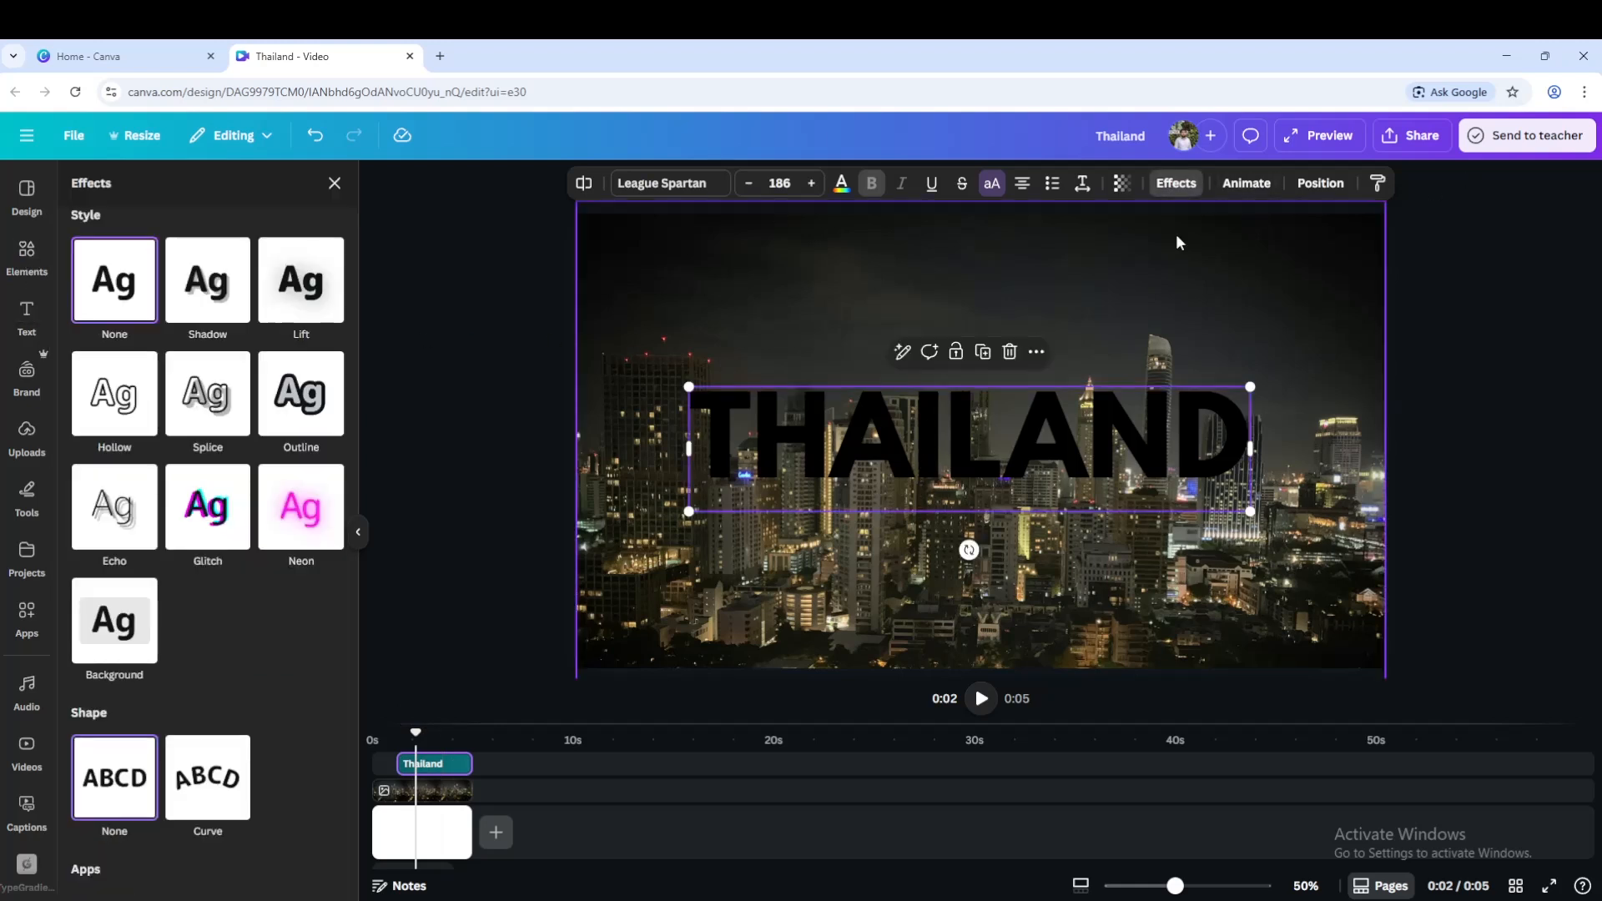
{"action": "left_click", "coordinate": [121, 395]}
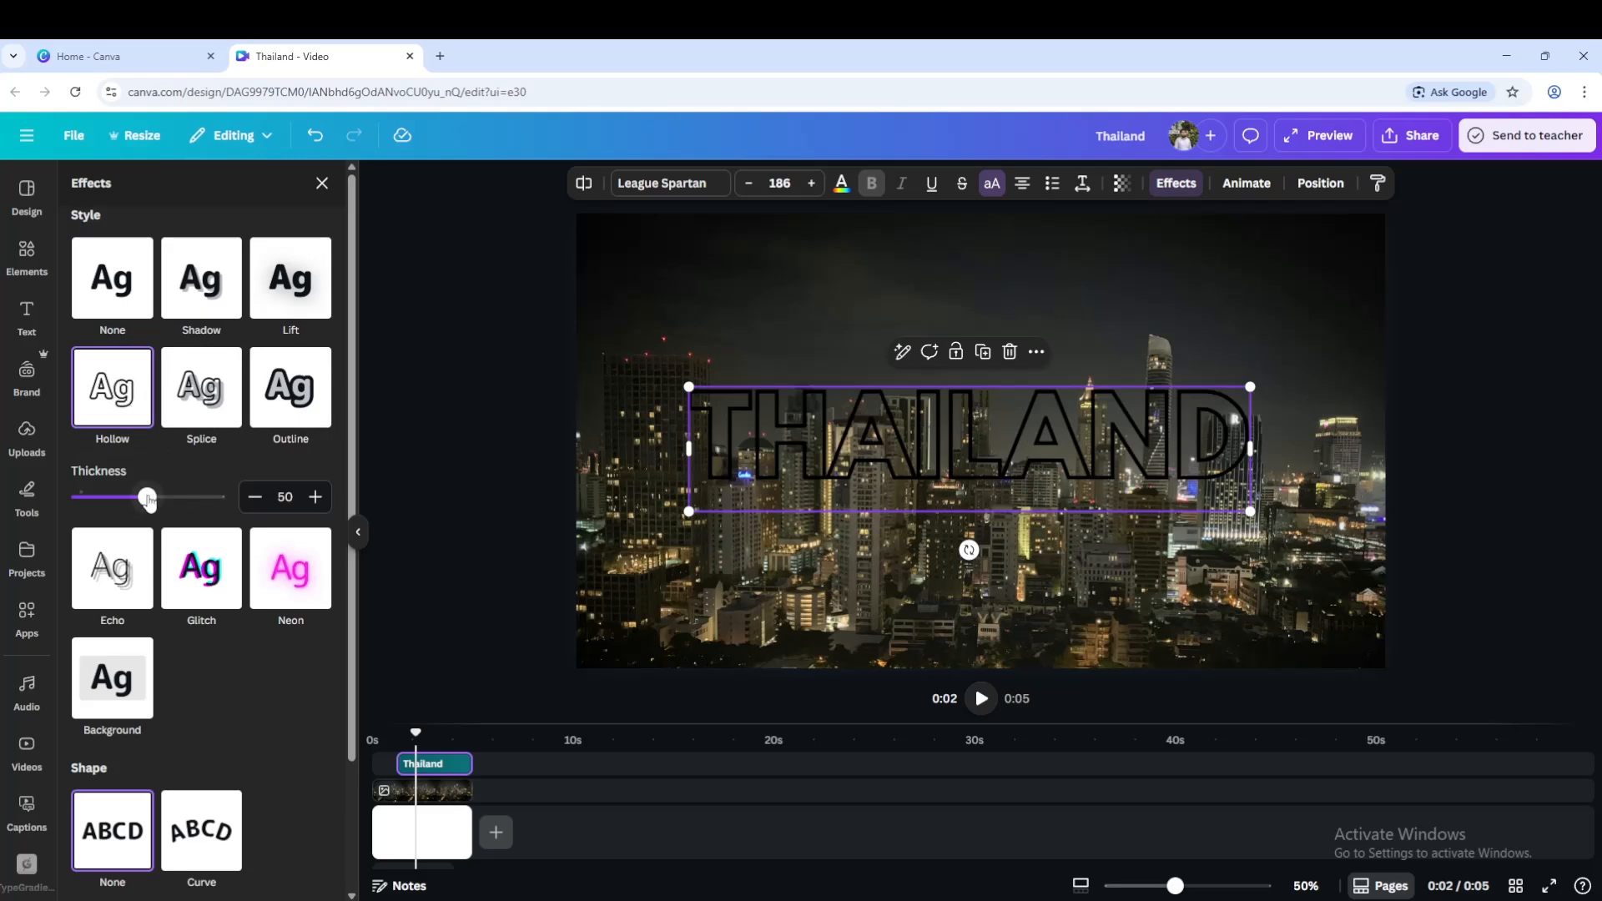
{"action": "left_click_drag", "start_coordinate": [148, 497], "coordinate": [107, 501]}
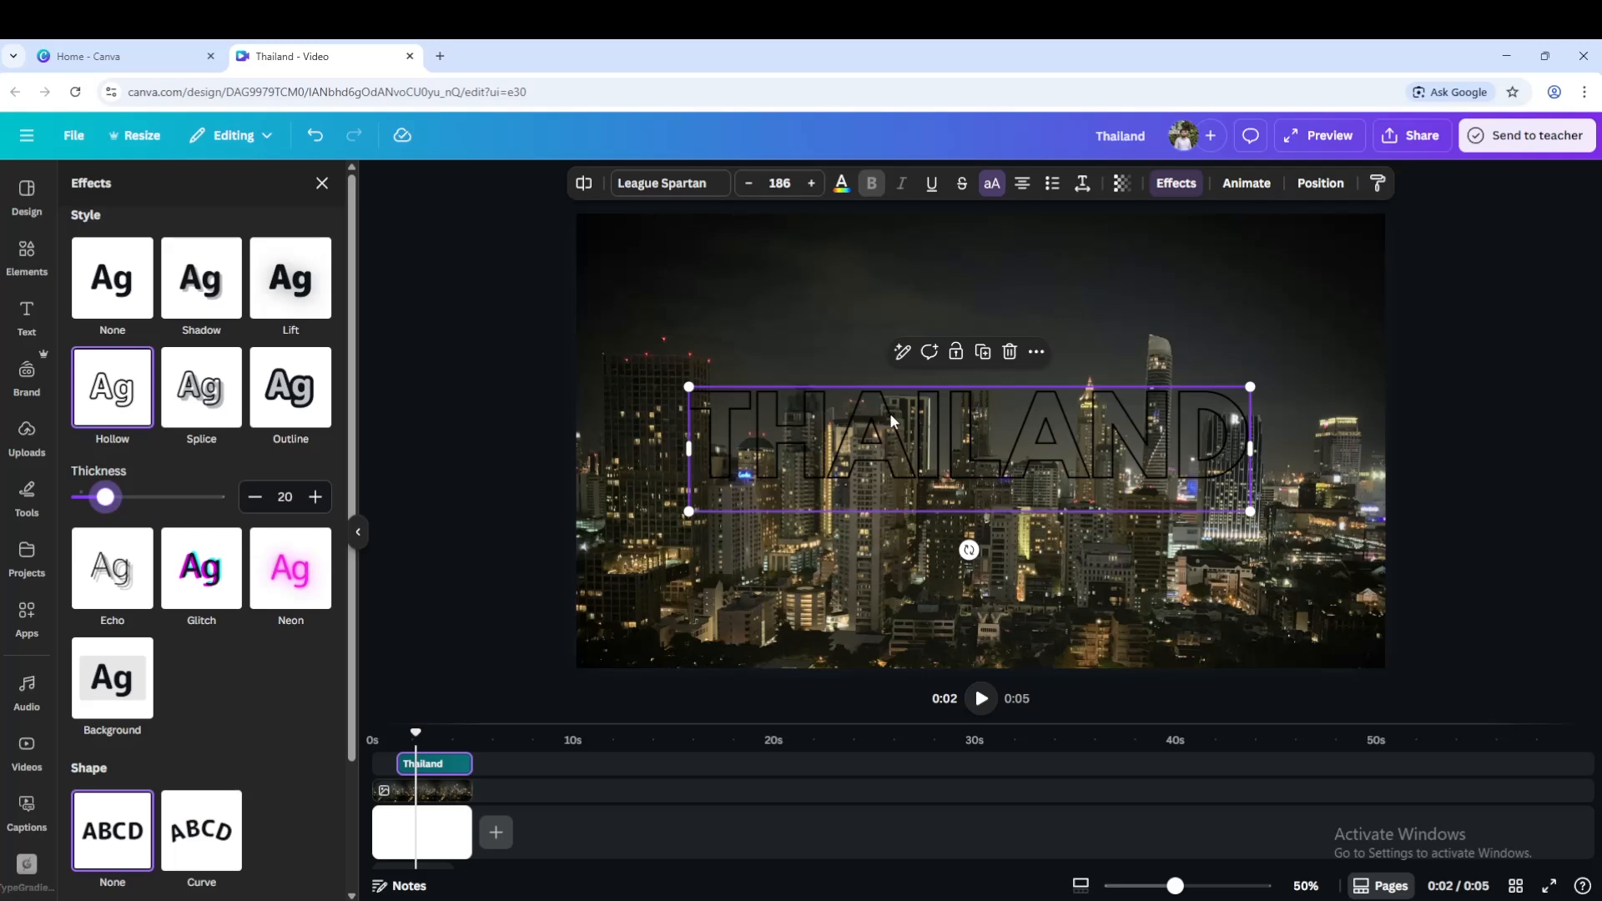
Duplicate the heading in place over the original and give the copy the Neon effect.
{"action": "left_click", "coordinate": [984, 352]}
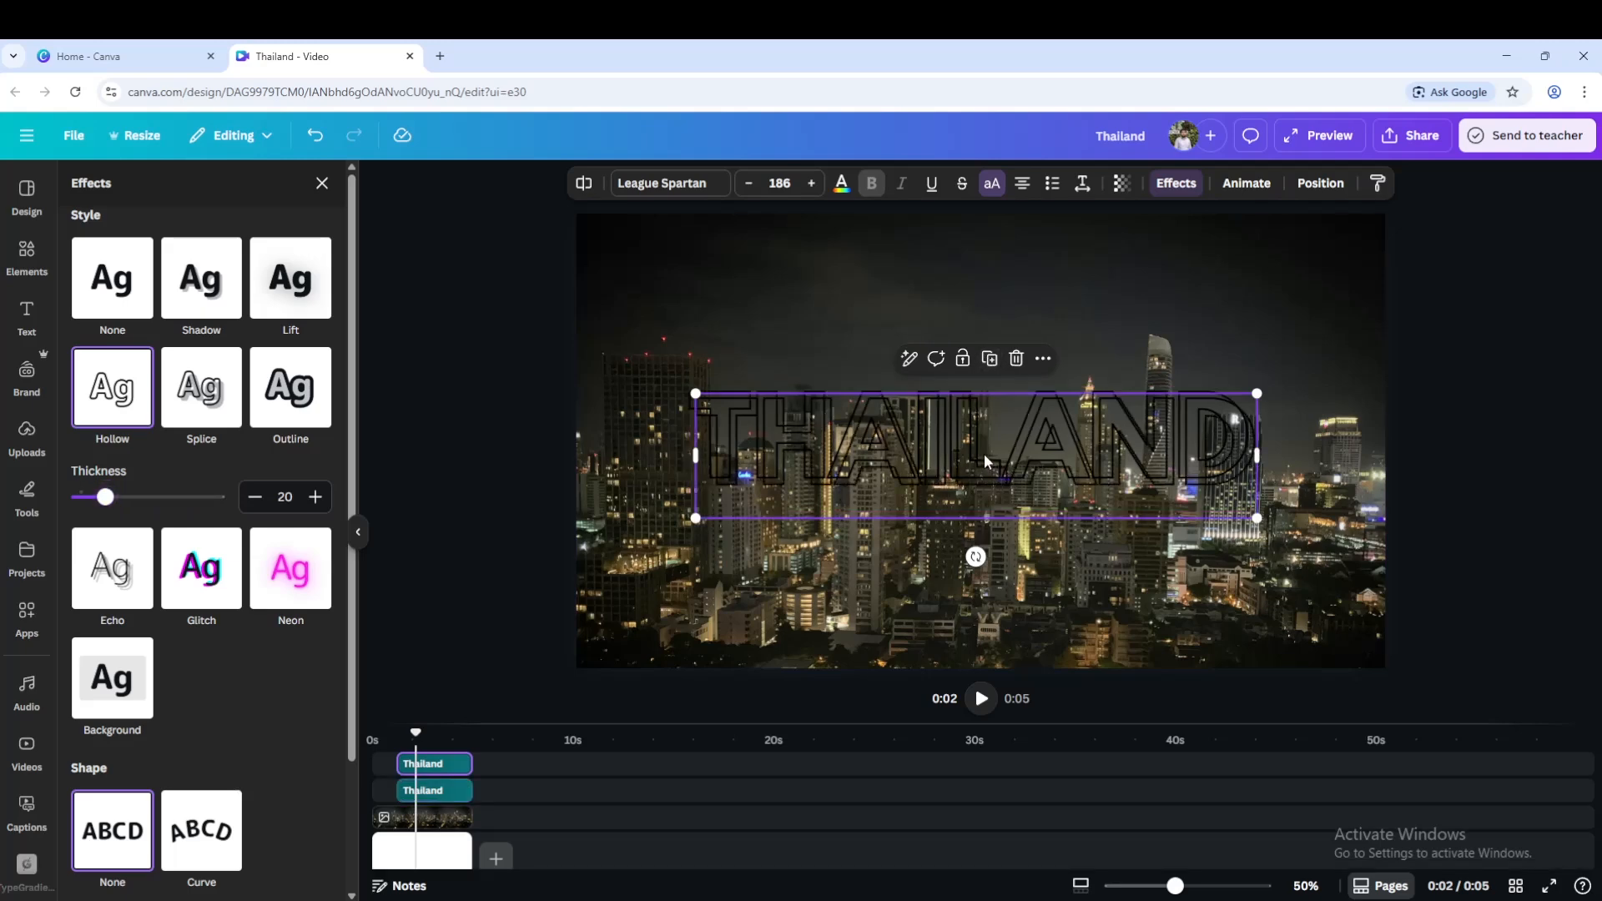
{"action": "left_click_drag", "start_coordinate": [985, 457], "coordinate": [977, 448]}
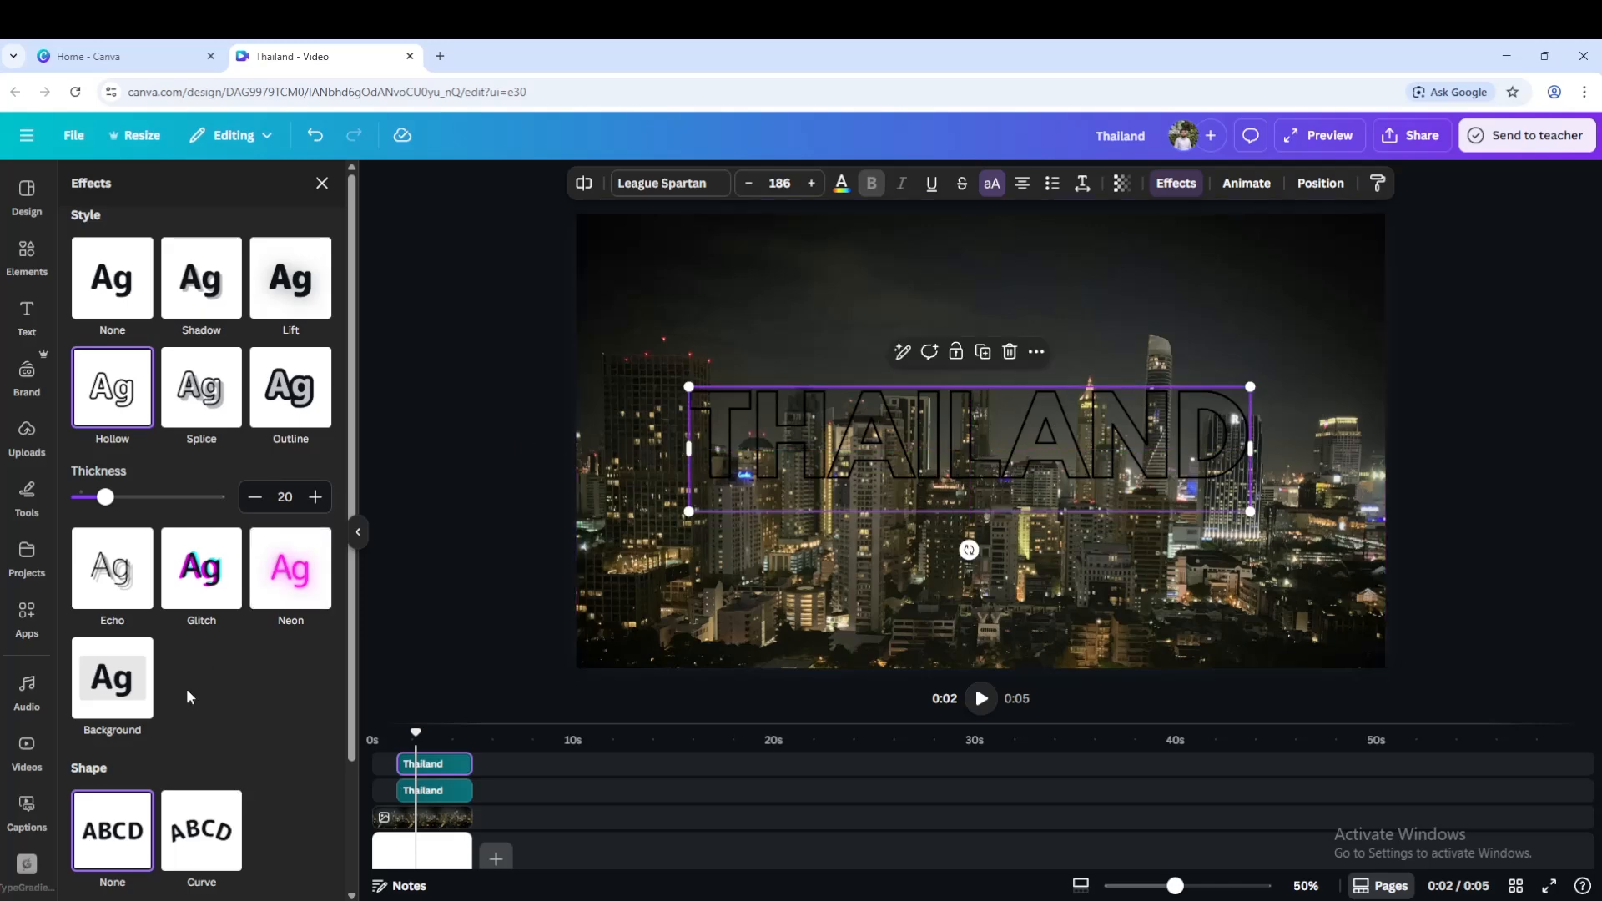
{"action": "scroll", "coordinate": [205, 693], "scroll_direction": "down", "scroll_amount": 2}
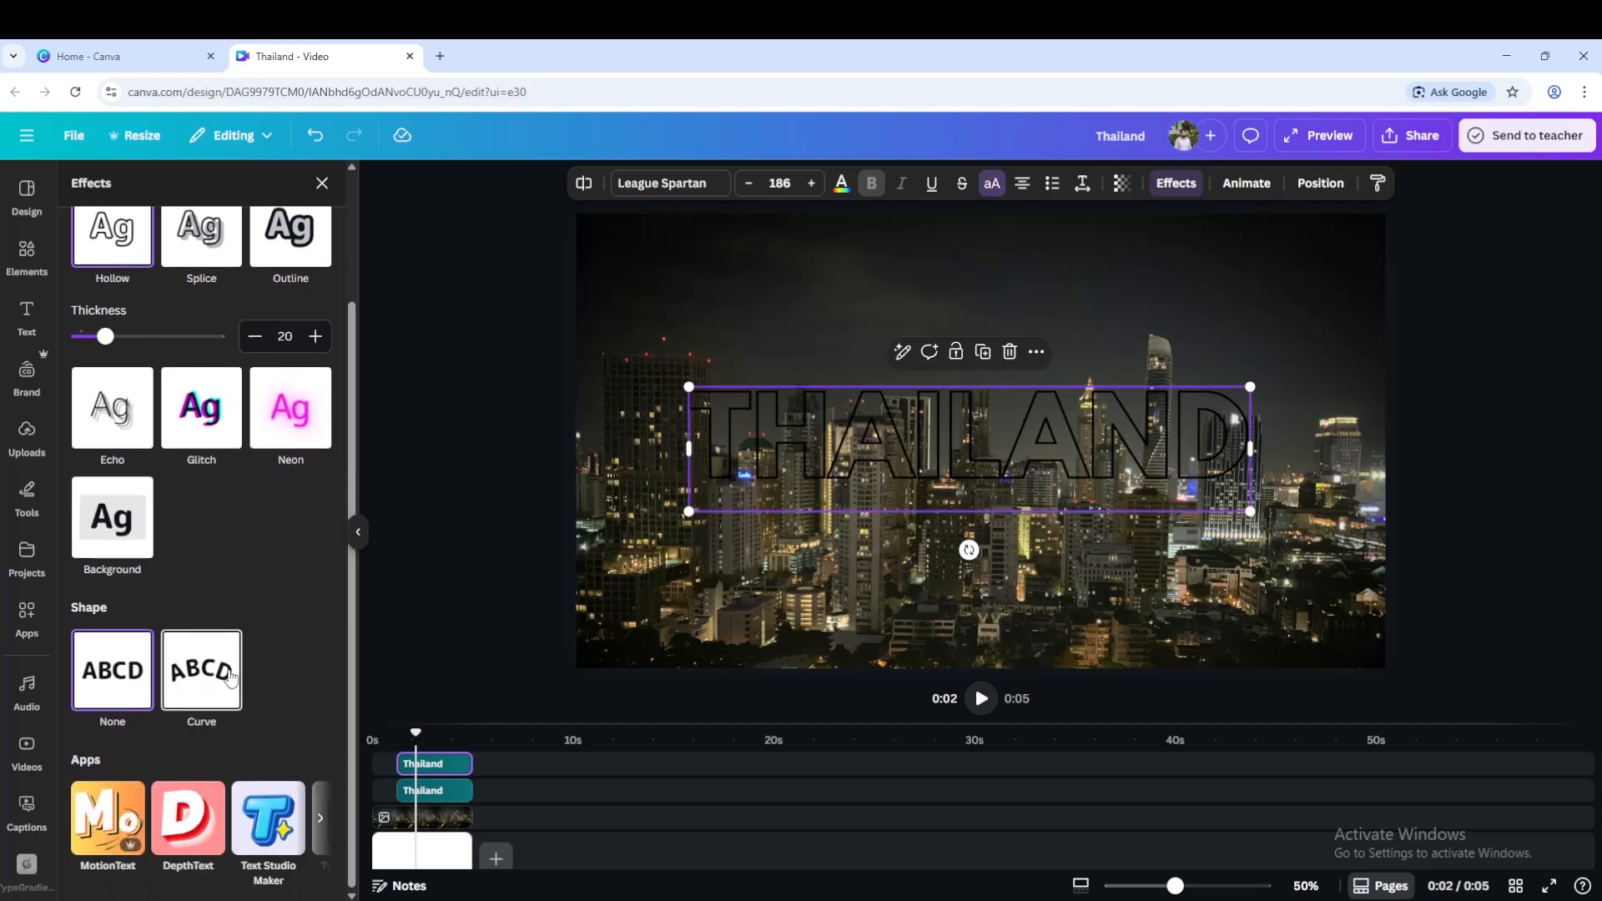
{"action": "left_click", "coordinate": [299, 408]}
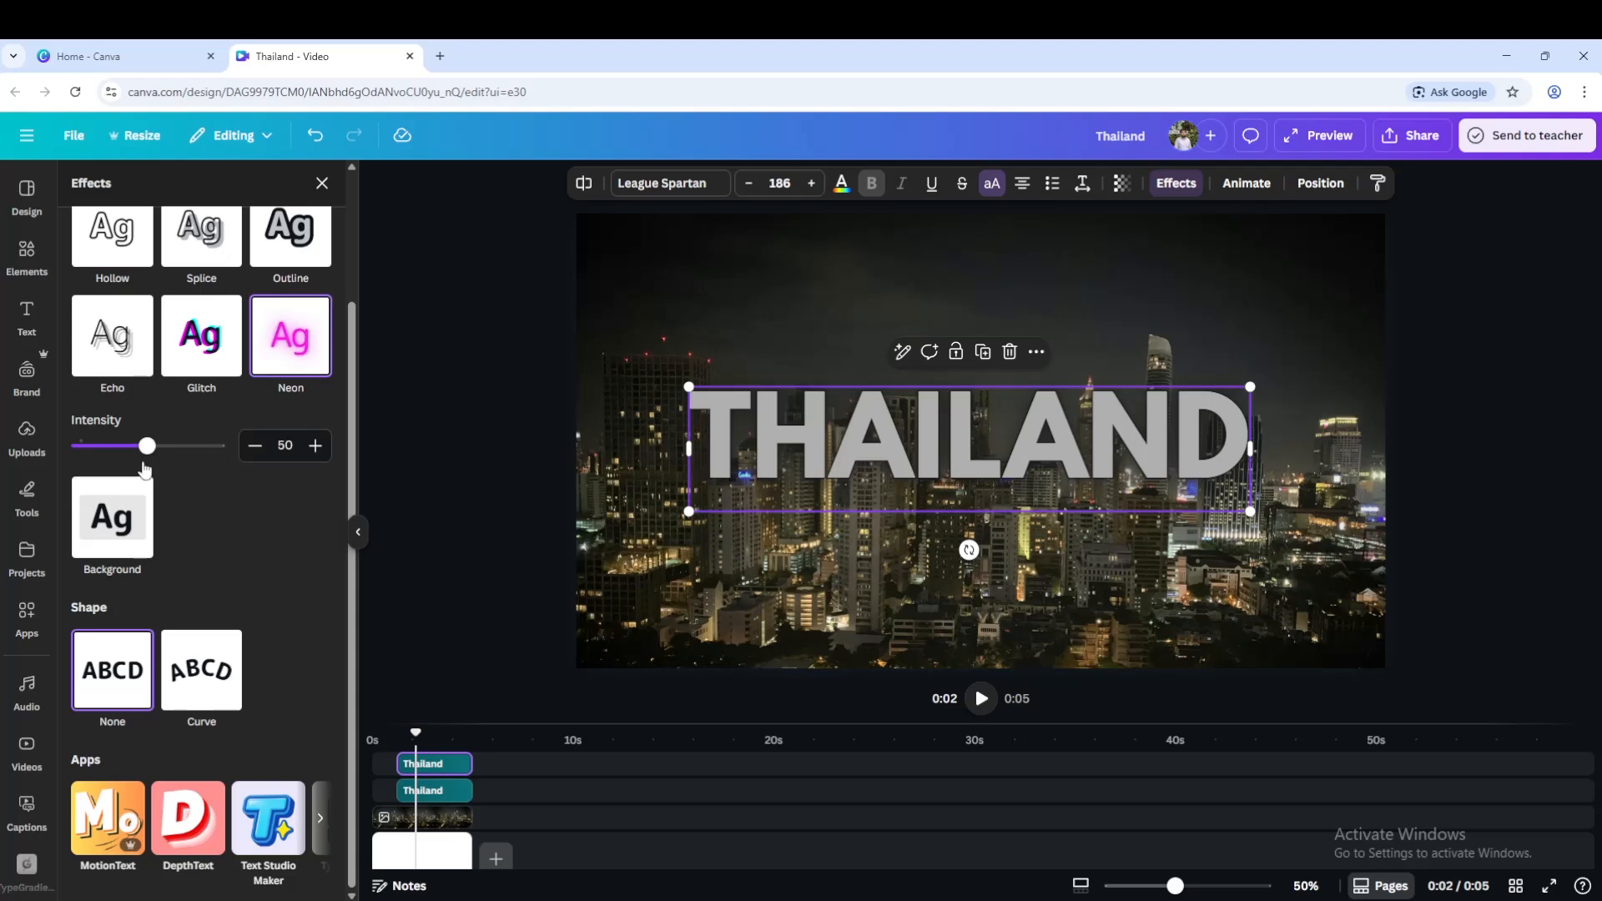
{"action": "left_click_drag", "start_coordinate": [147, 447], "coordinate": [147, 447]}
Apply the Neon text animation to the duplicated heading.
{"action": "left_click", "coordinate": [1247, 185]}
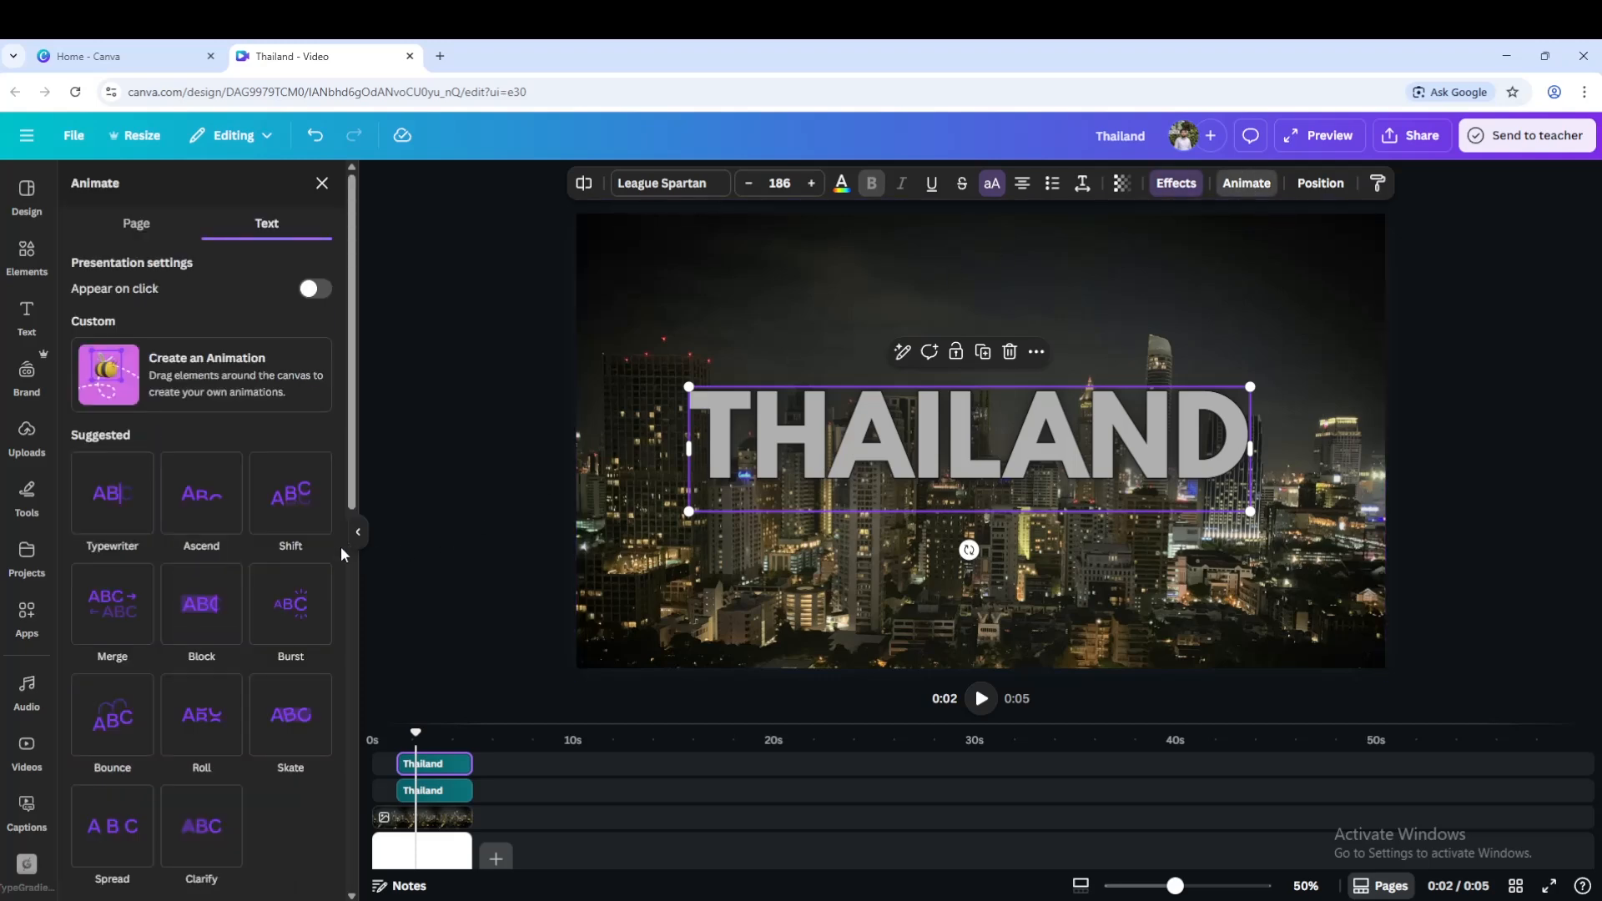
{"action": "scroll", "coordinate": [332, 625], "scroll_direction": "down", "scroll_amount": 5}
{"action": "scroll", "coordinate": [333, 636], "scroll_direction": "down", "scroll_amount": 5}
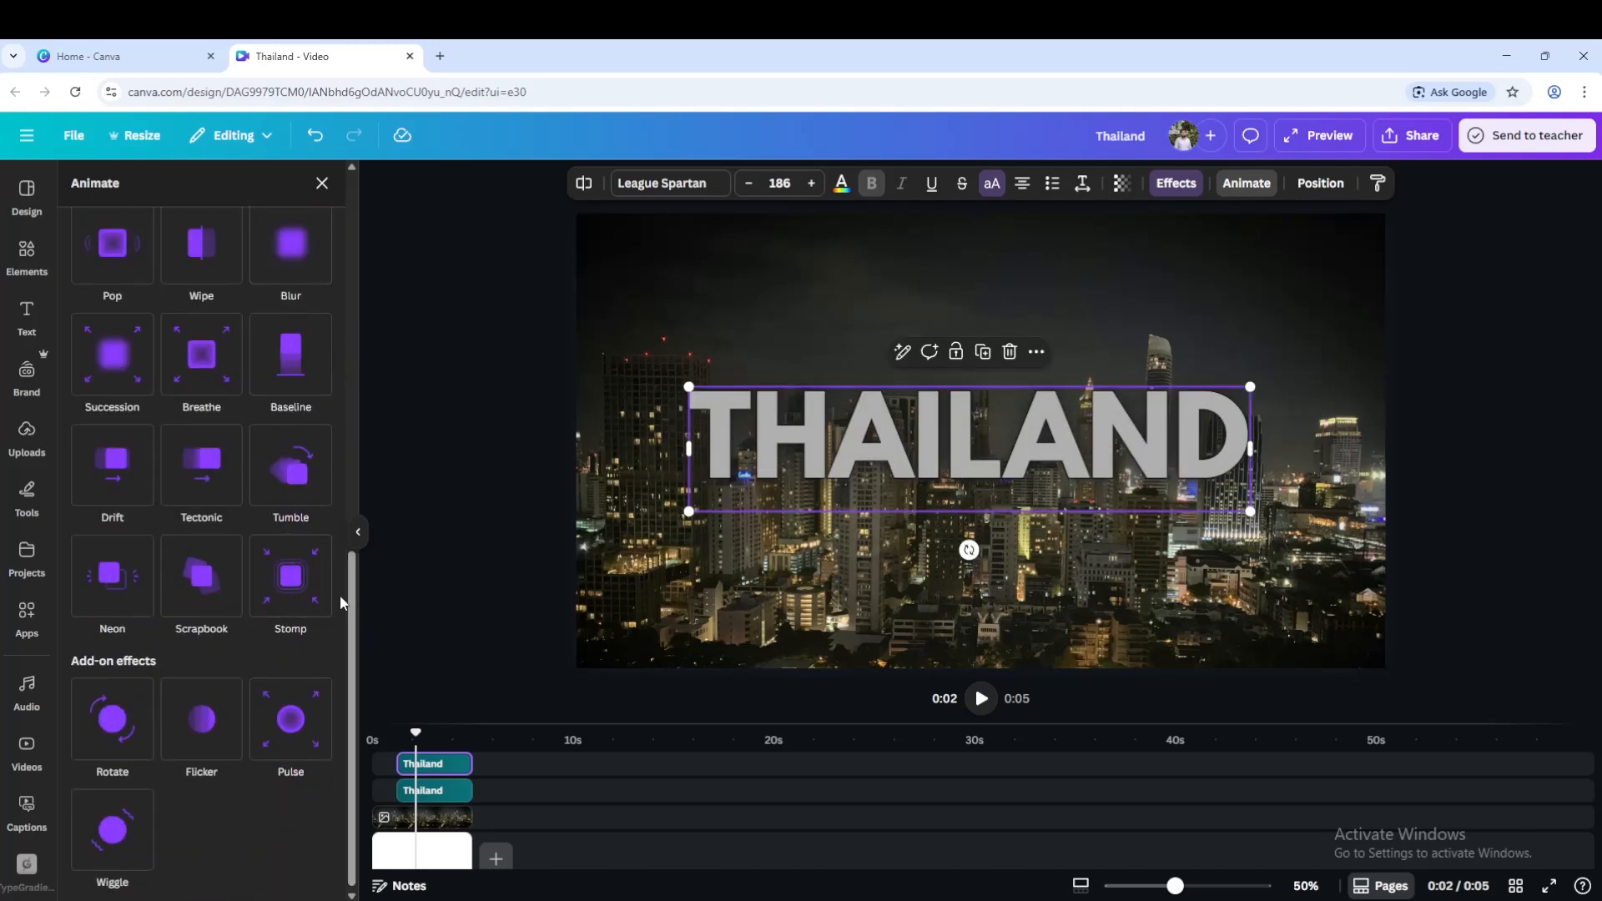
{"action": "scroll", "coordinate": [340, 602], "scroll_direction": "up", "scroll_amount": 5}
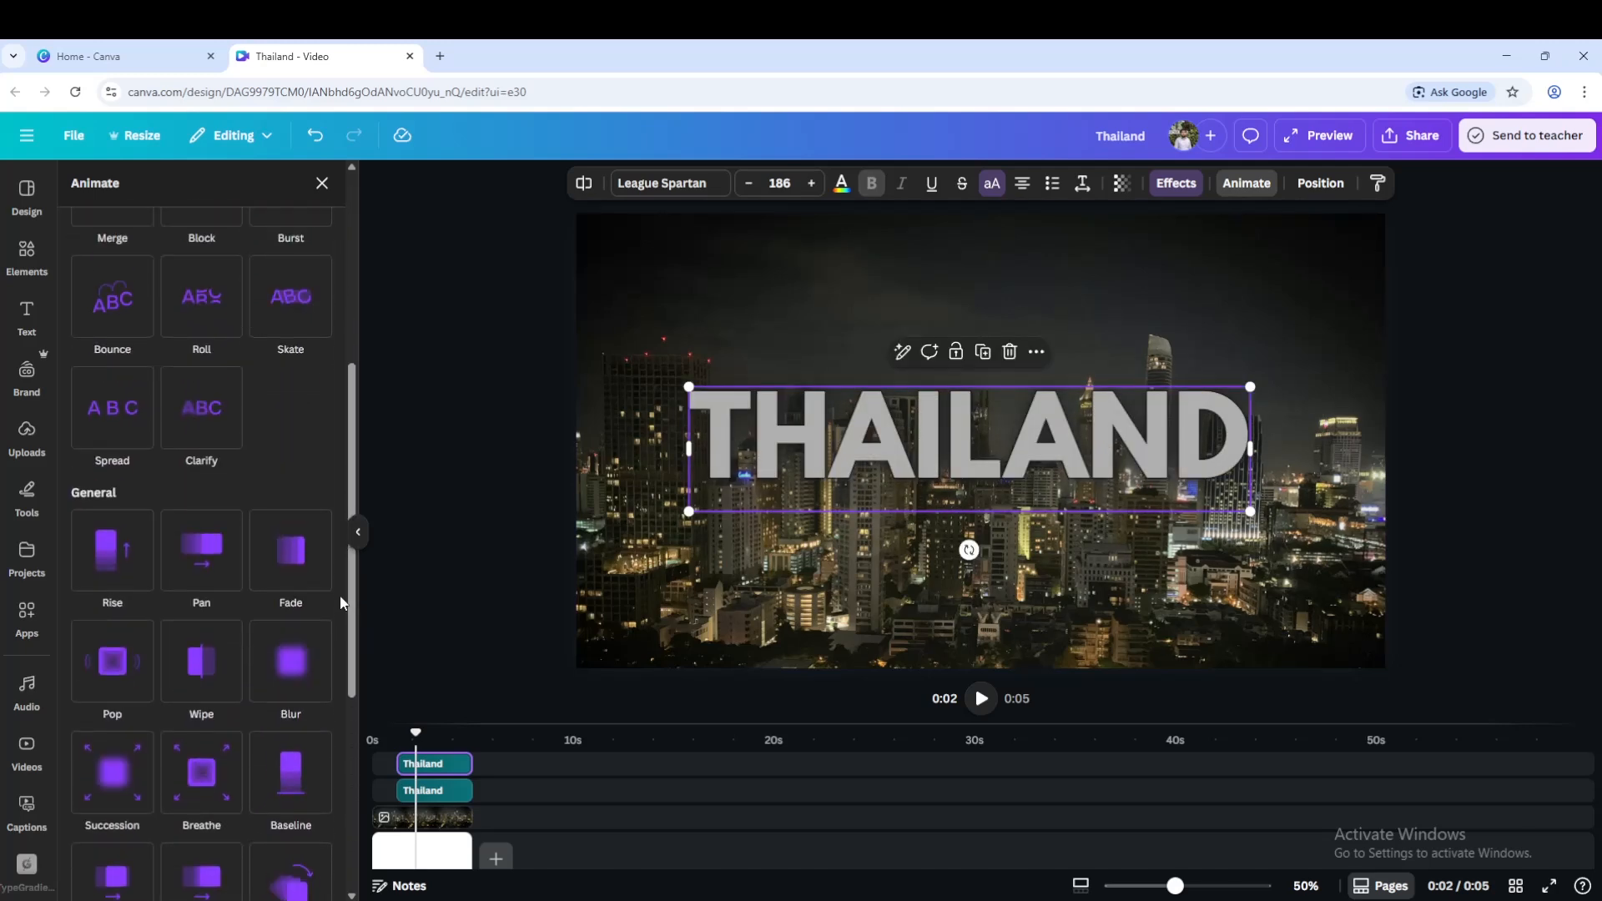
{"action": "scroll", "coordinate": [340, 602], "scroll_direction": "up", "scroll_amount": 2}
{"action": "scroll", "coordinate": [340, 603], "scroll_direction": "down", "scroll_amount": 5}
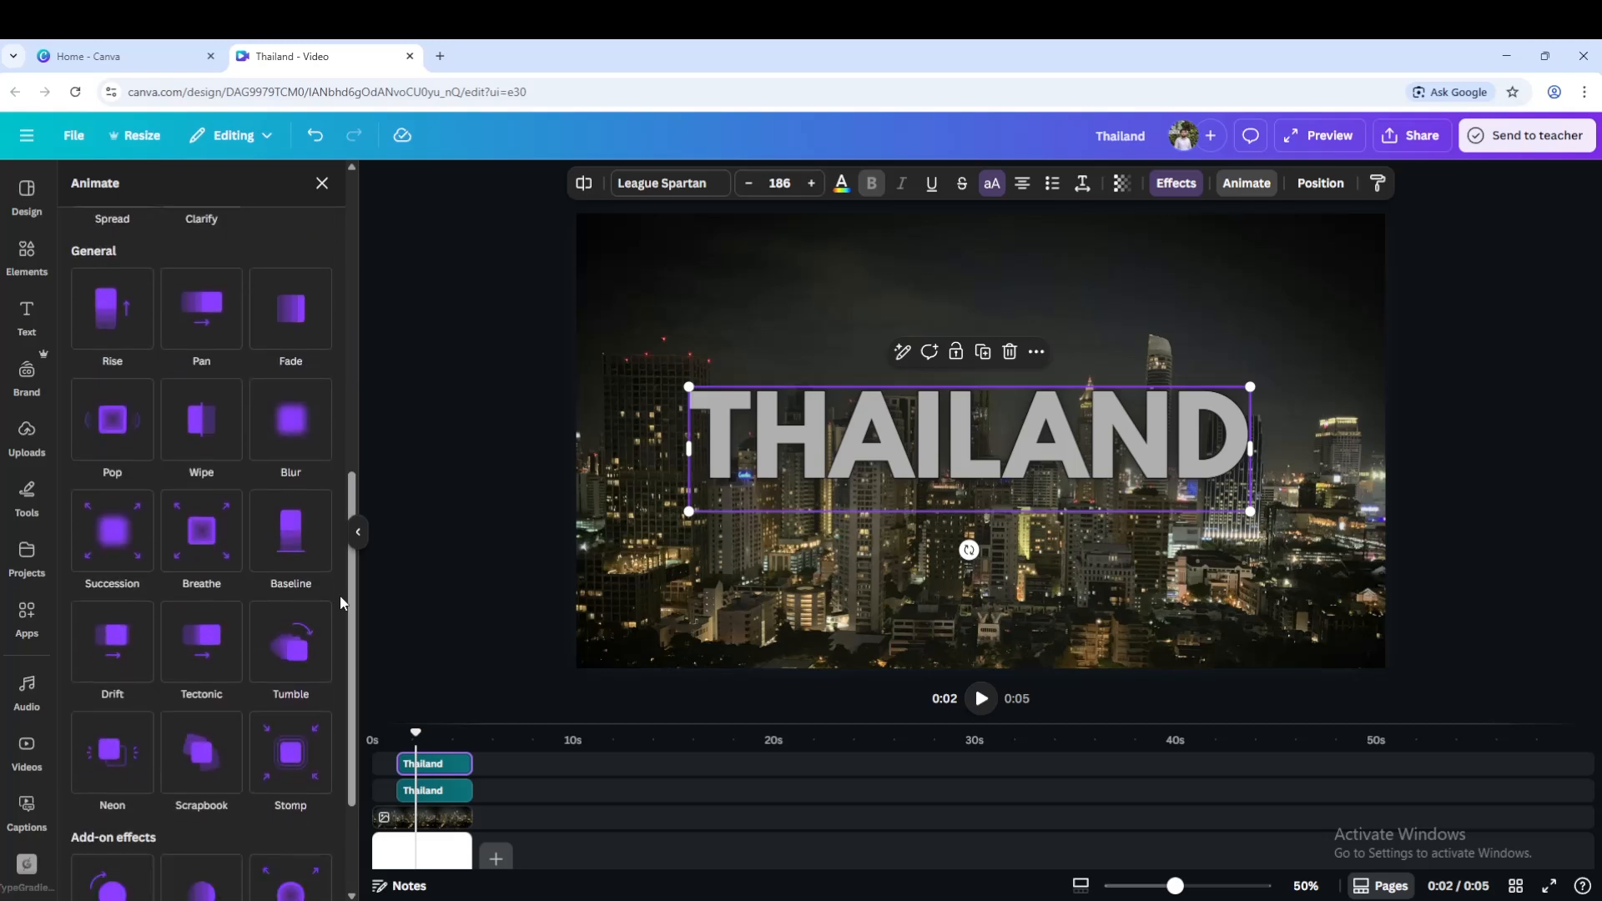
{"action": "scroll", "coordinate": [341, 602], "scroll_direction": "down", "scroll_amount": 1}
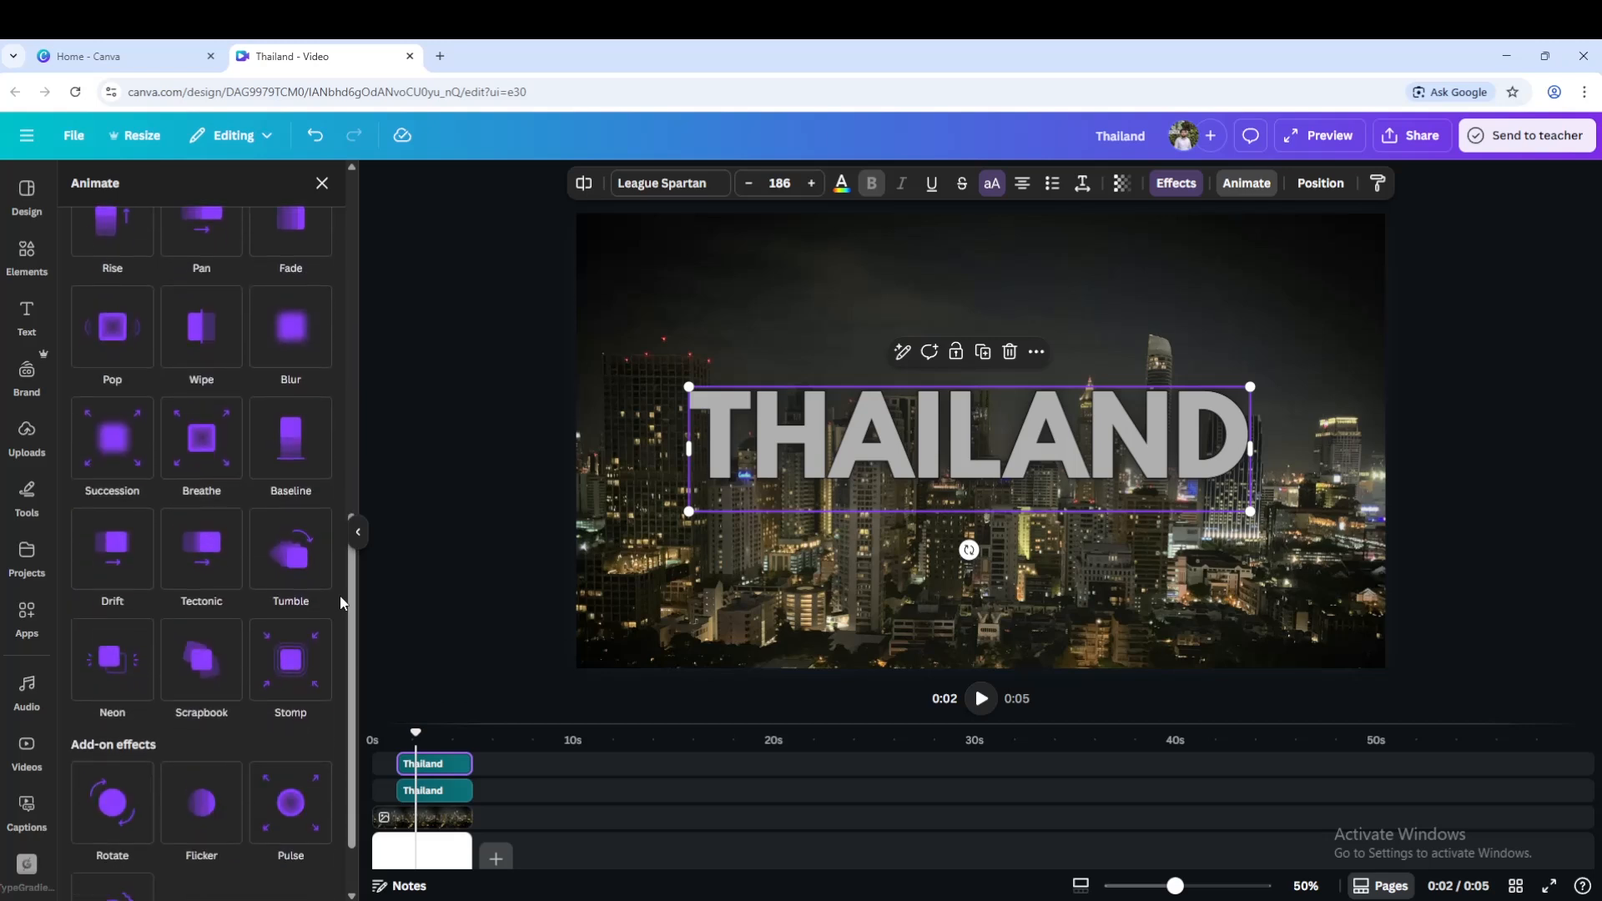
{"action": "left_click", "coordinate": [109, 664]}
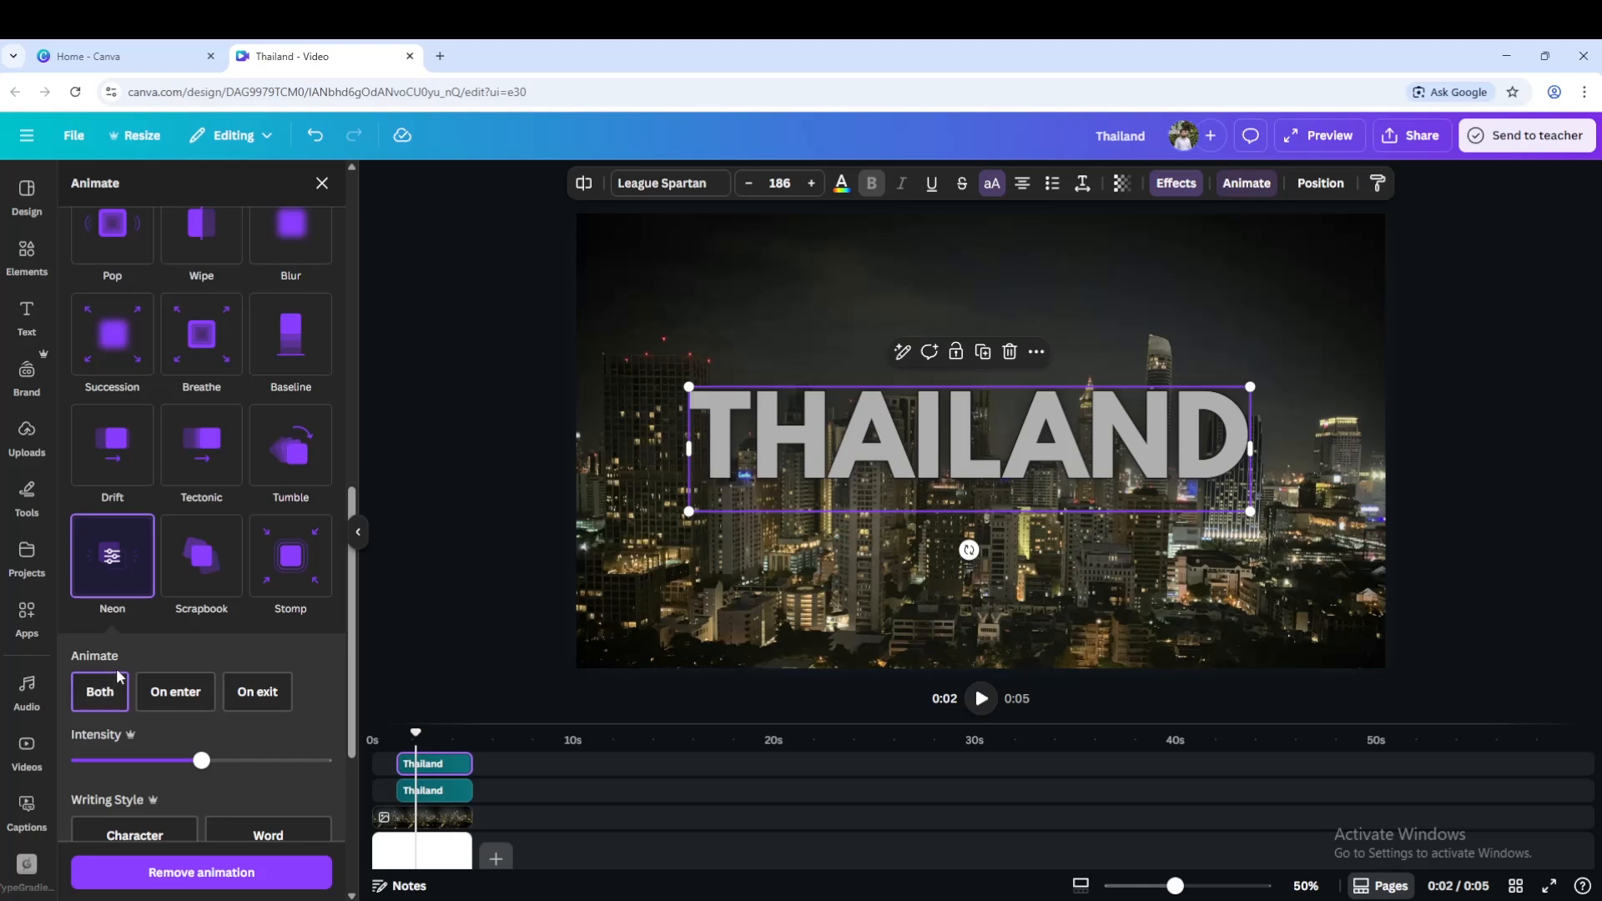
Set the Neon animation's writing style to Character and its intensity to maximum.
{"action": "scroll", "coordinate": [332, 658], "scroll_direction": "down", "scroll_amount": 1}
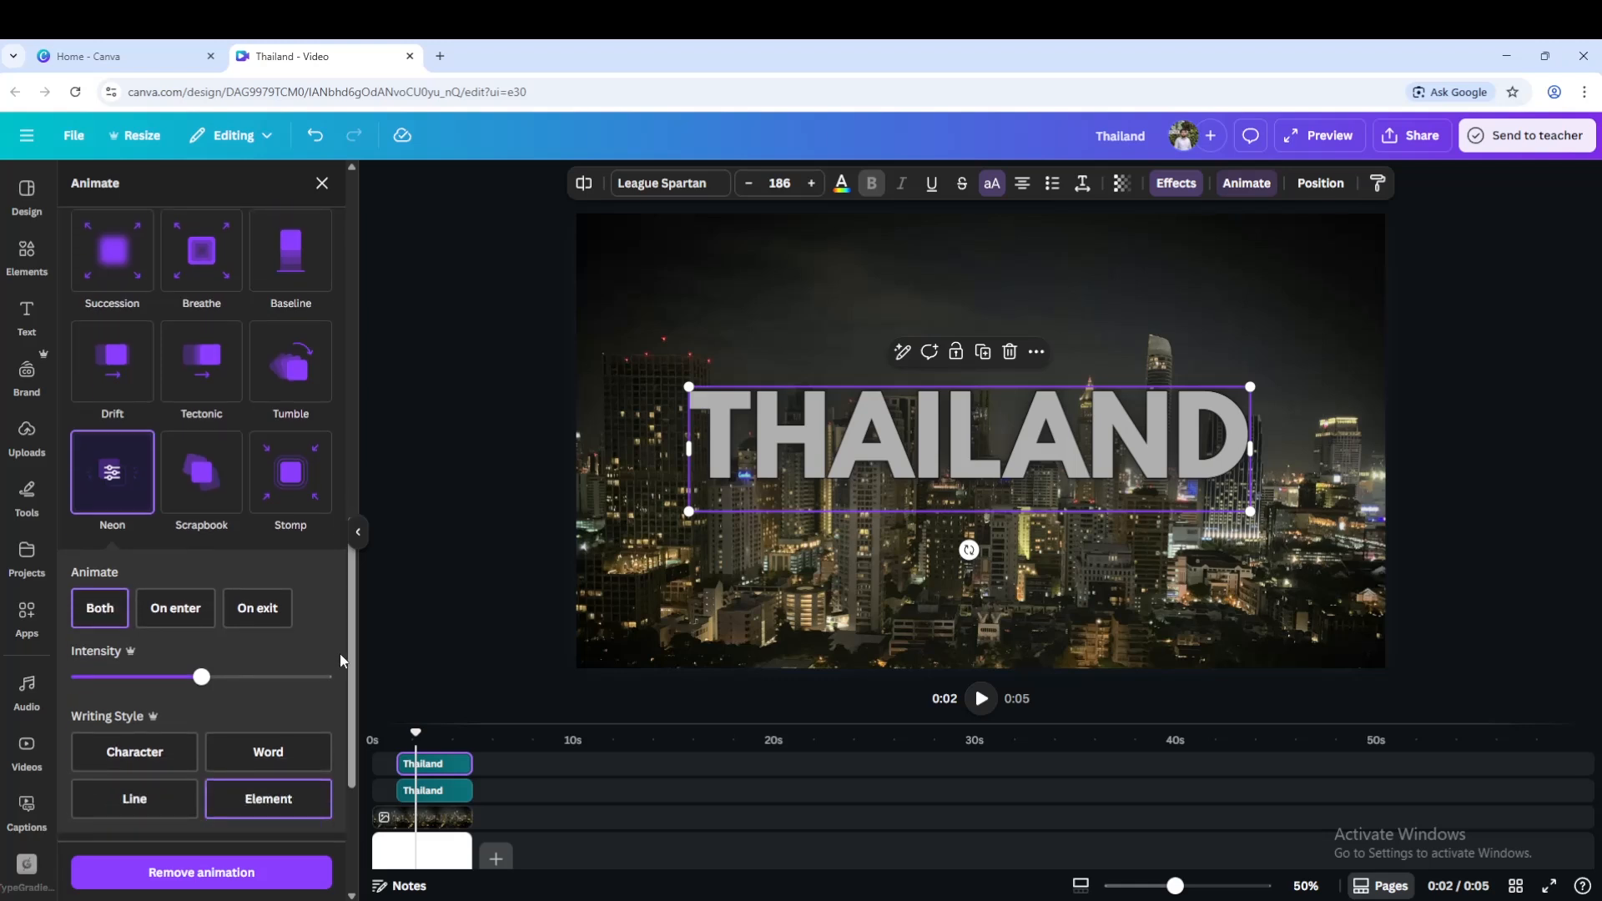
{"action": "scroll", "coordinate": [339, 654], "scroll_direction": "down", "scroll_amount": 1}
{"action": "left_click", "coordinate": [123, 672]}
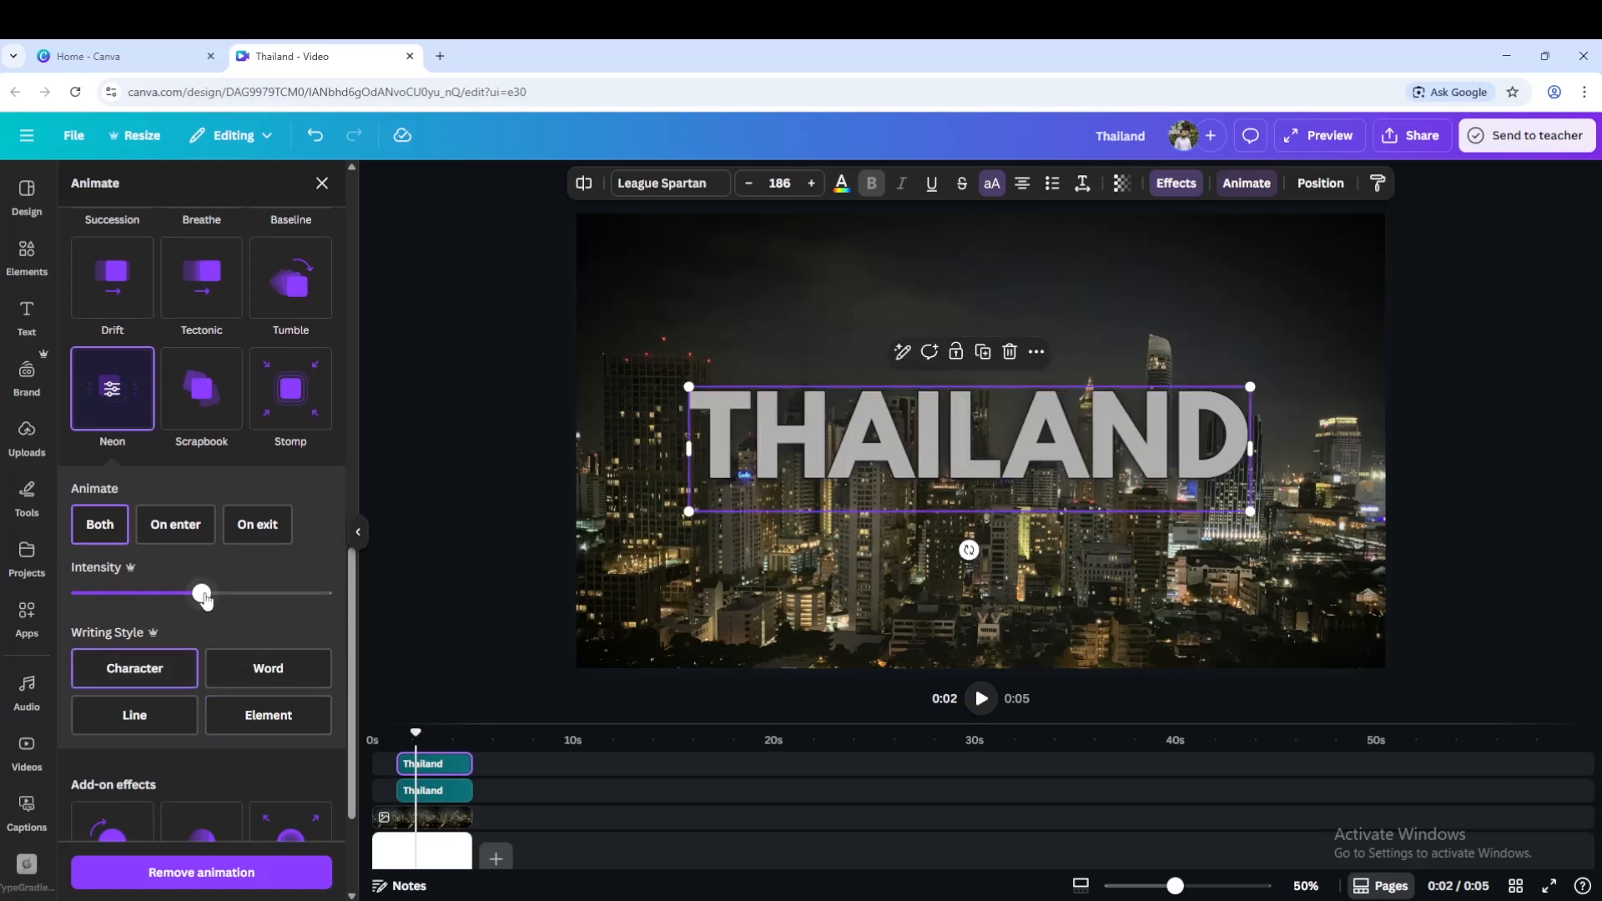
{"action": "left_click_drag", "start_coordinate": [202, 593], "coordinate": [351, 610]}
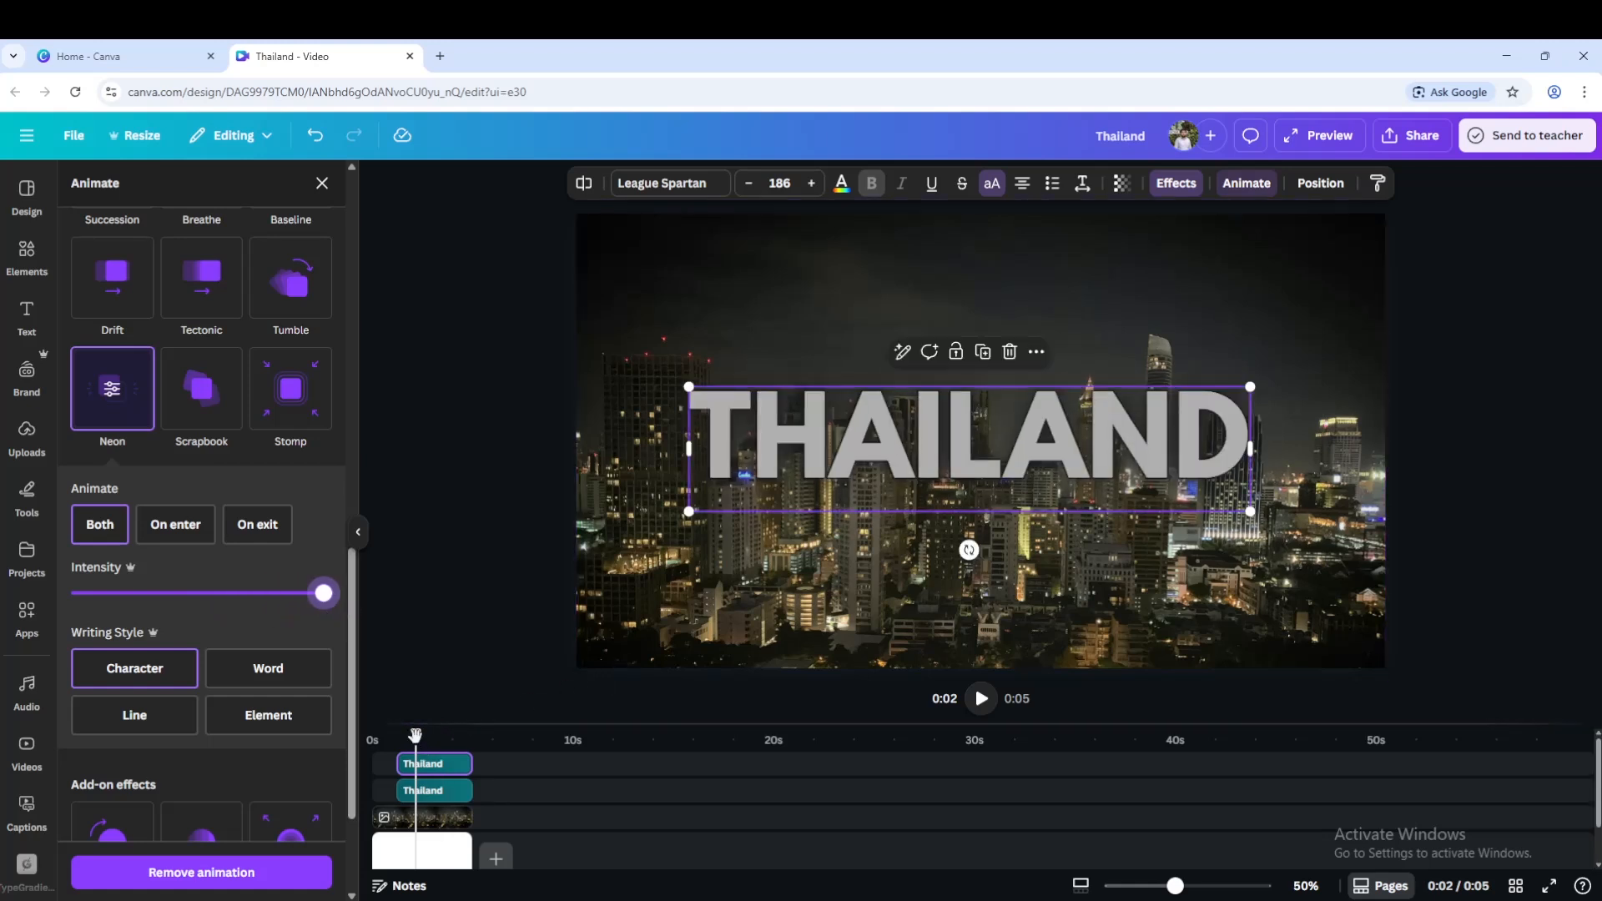
Preview the video from the beginning.
{"action": "left_click_drag", "start_coordinate": [415, 734], "coordinate": [372, 735]}
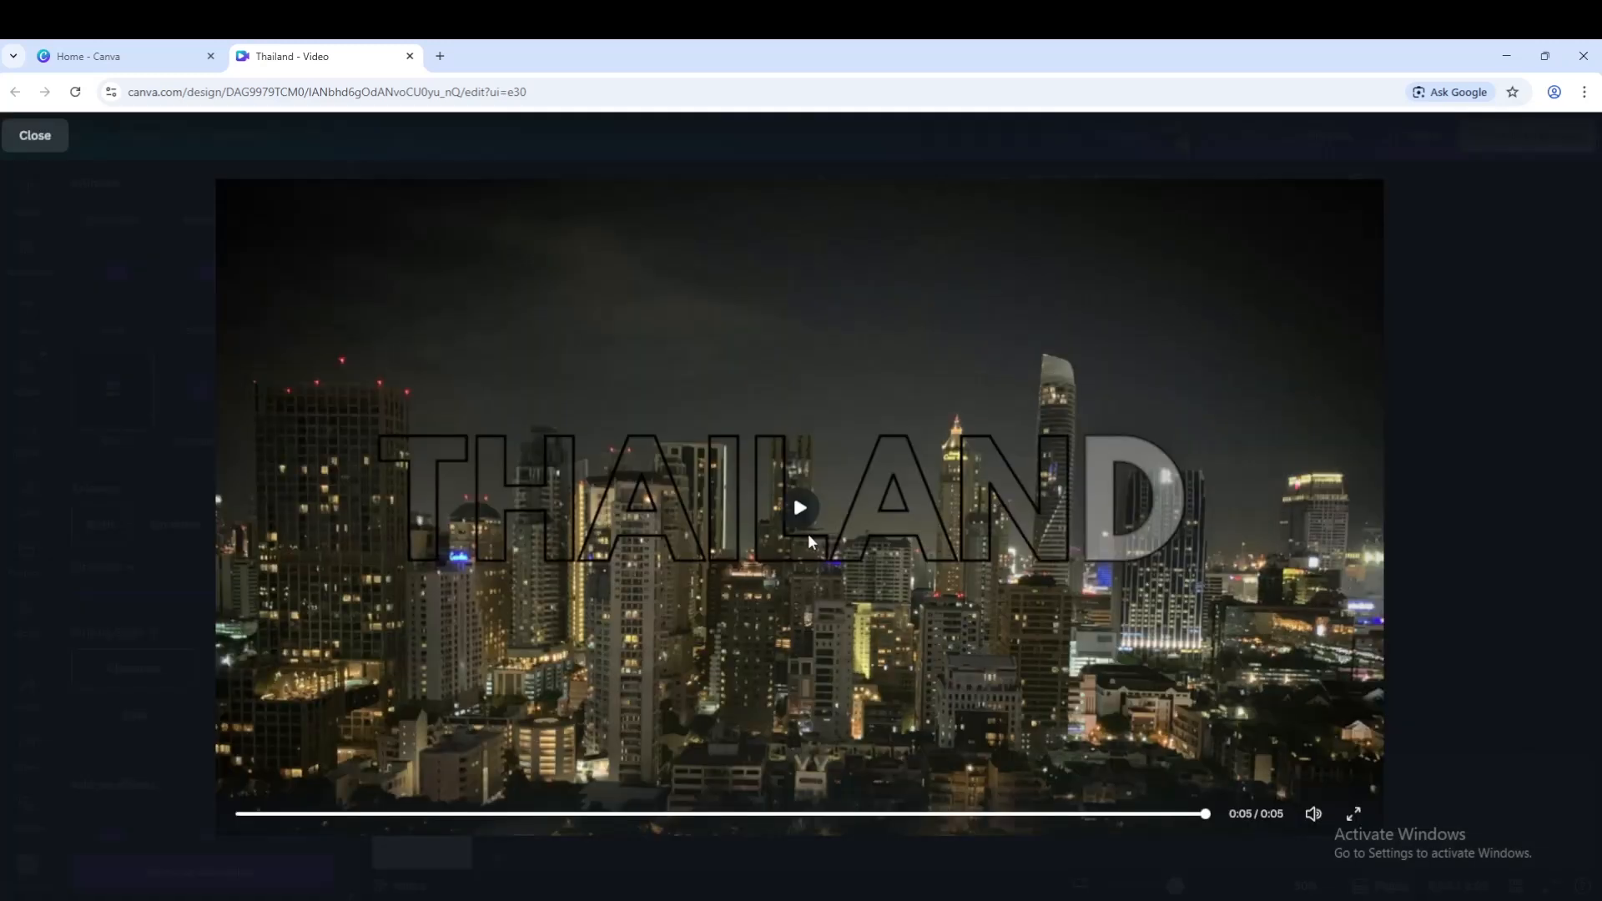
{"action": "left_click", "coordinate": [801, 512]}
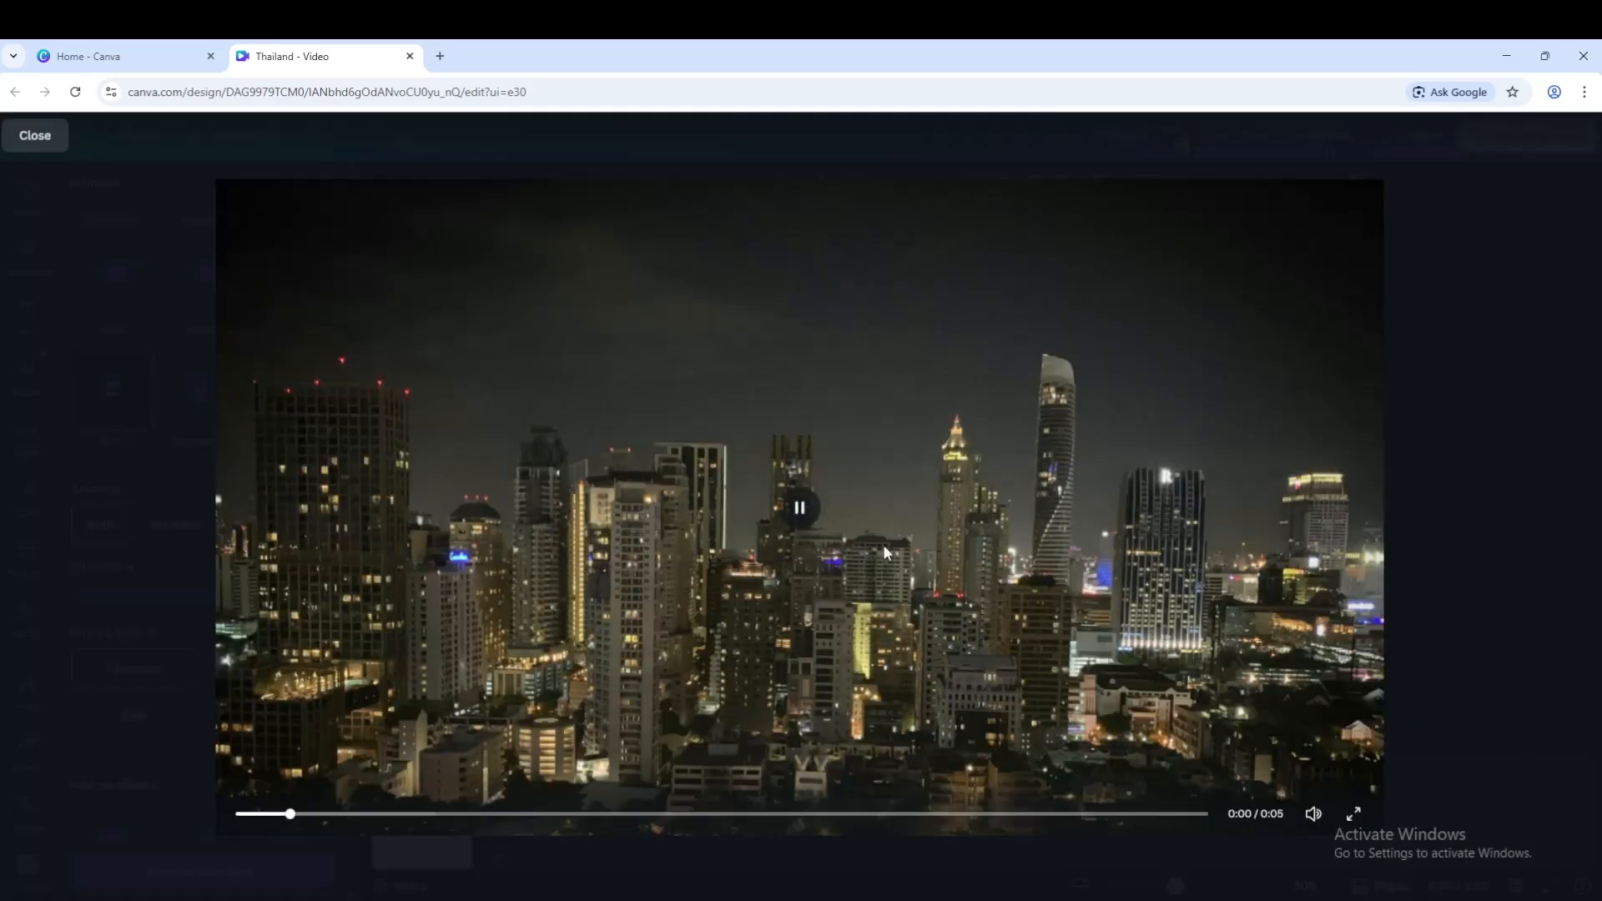